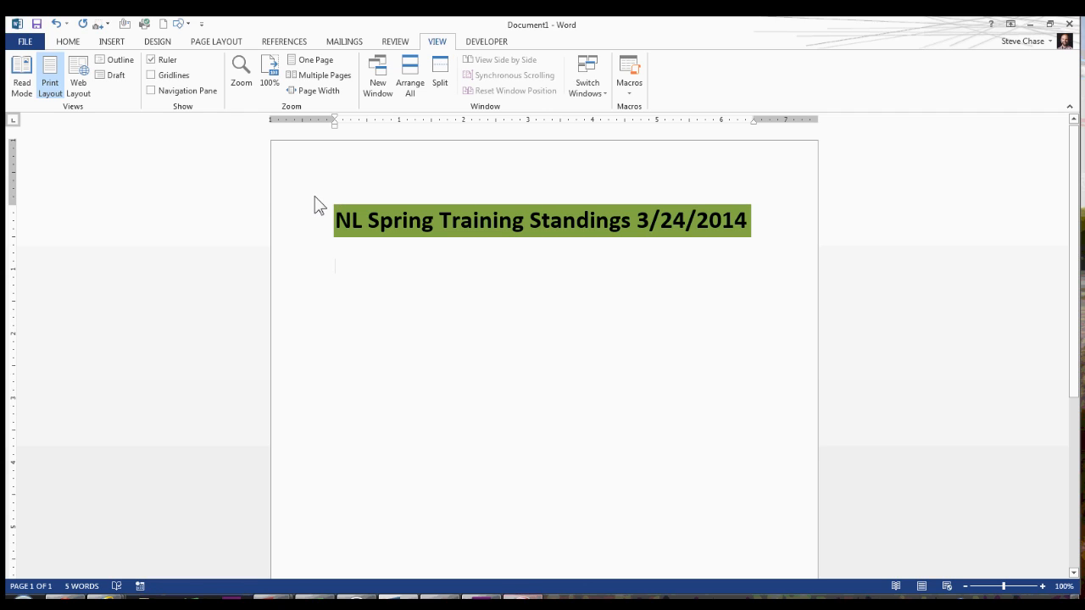
# Step: Set left tab stops at 2, 3 and 4 inches for the empty line below the title
pyautogui.click(14, 121)
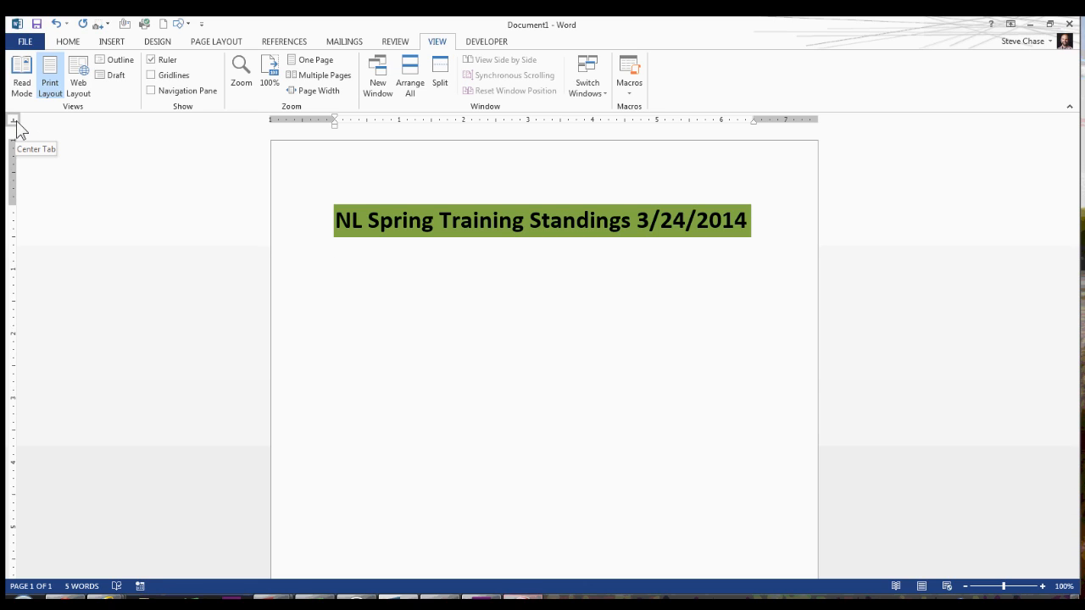
pyautogui.click(16, 122)
pyautogui.click(15, 122)
pyautogui.click(16, 124)
pyautogui.click(16, 124)
pyautogui.click(528, 123)
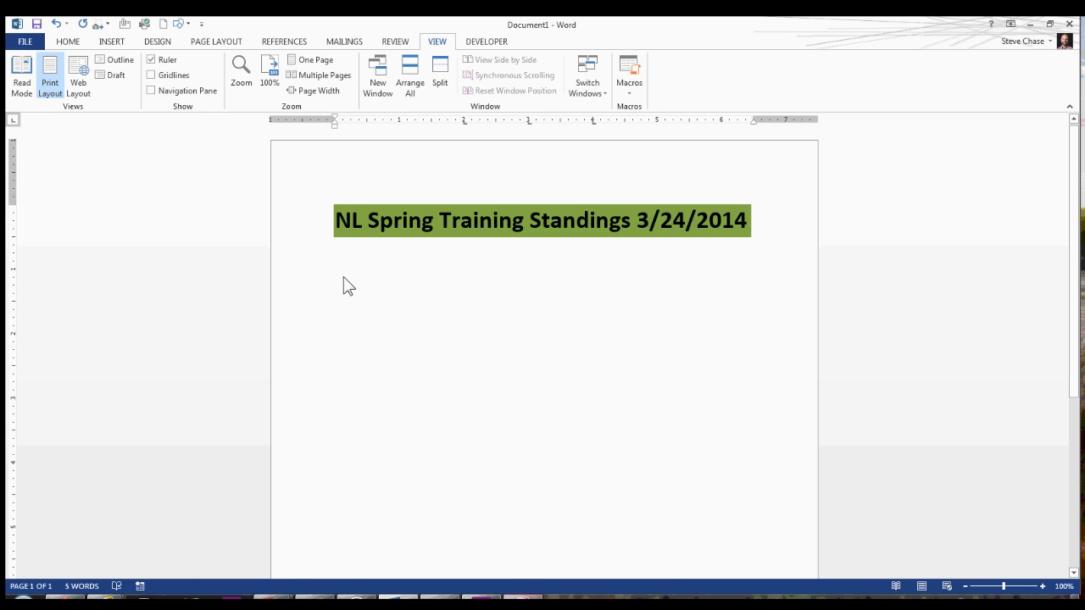
# Step: Enter a tab-separated header line below the title with Team, W, L and PCT
pyautogui.write('Team\t')
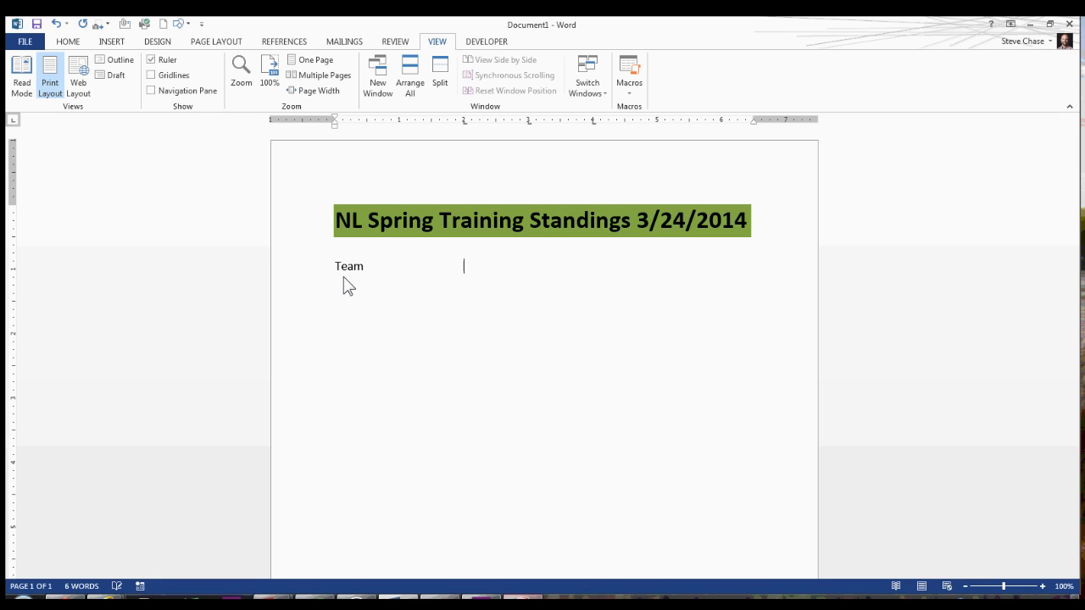
pyautogui.write('W')
pyautogui.press('Tab')
pyautogui.write('L')
pyautogui.press('Tab')
pyautogui.write('PCT')
# Step: Add a tab-aligned Miami line below the headers with 16, 10 and .615
pyautogui.write('Miami')
pyautogui.press('Tab')
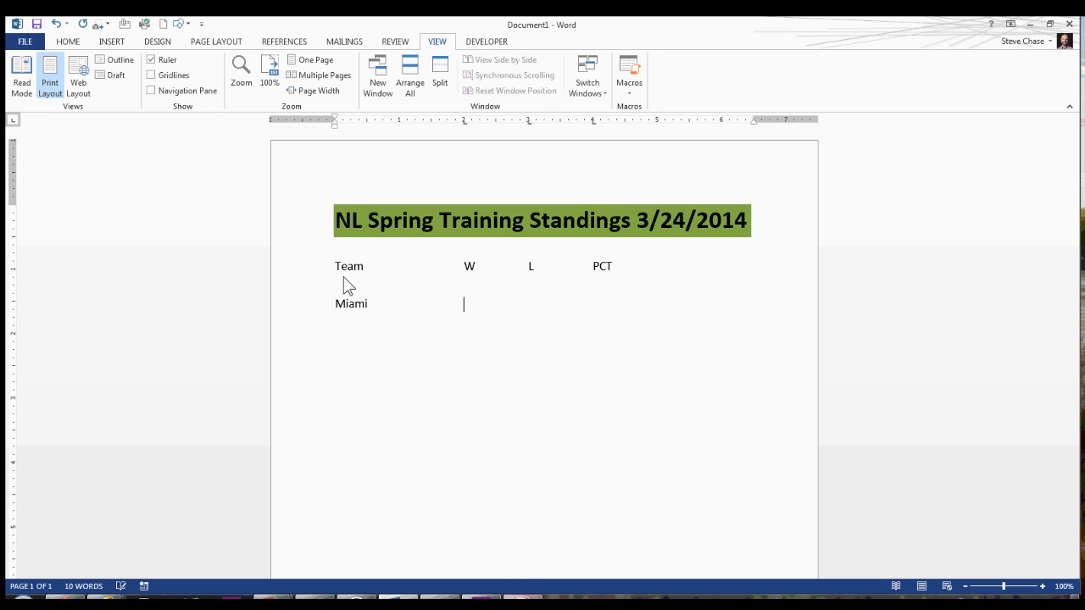
pyautogui.write('16\t10')
pyautogui.press('Tab')
pyautogui.write('.615')
pyautogui.press('Return')
# Step: Add a tab-aligned San Francisco line with 15, 10 and .600
pyautogui.write('San Fran')
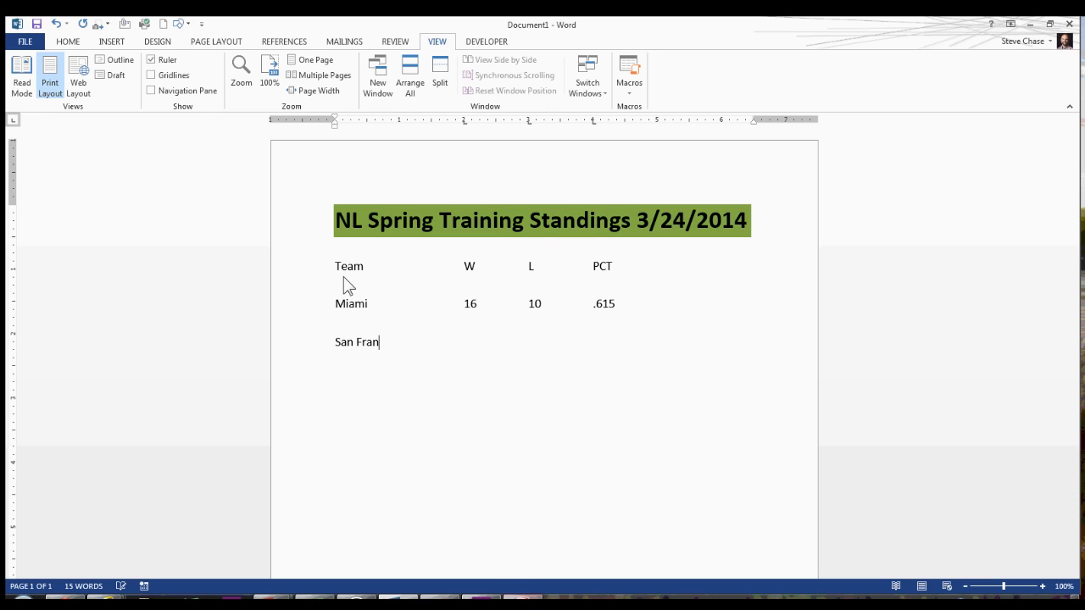
pyautogui.write('cisco 1510')
pyautogui.press('Tab')
pyautogui.write('.600')
# Step: Show the formatting marks and add a tab-aligned Pittsburgh line with 12, 9 and .571
pyautogui.click(67, 42)
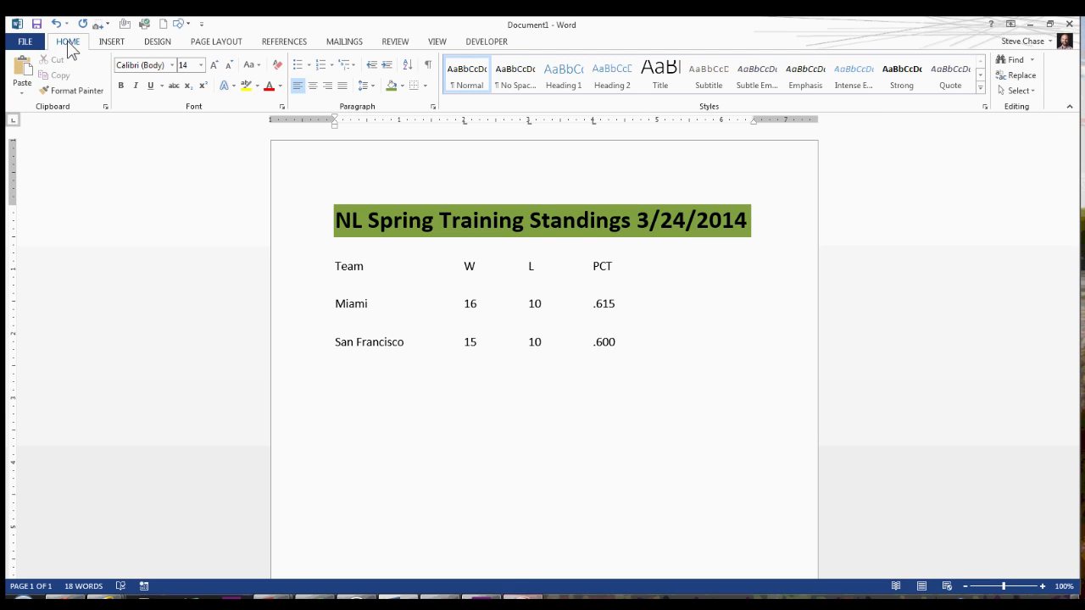
pyautogui.click(431, 68)
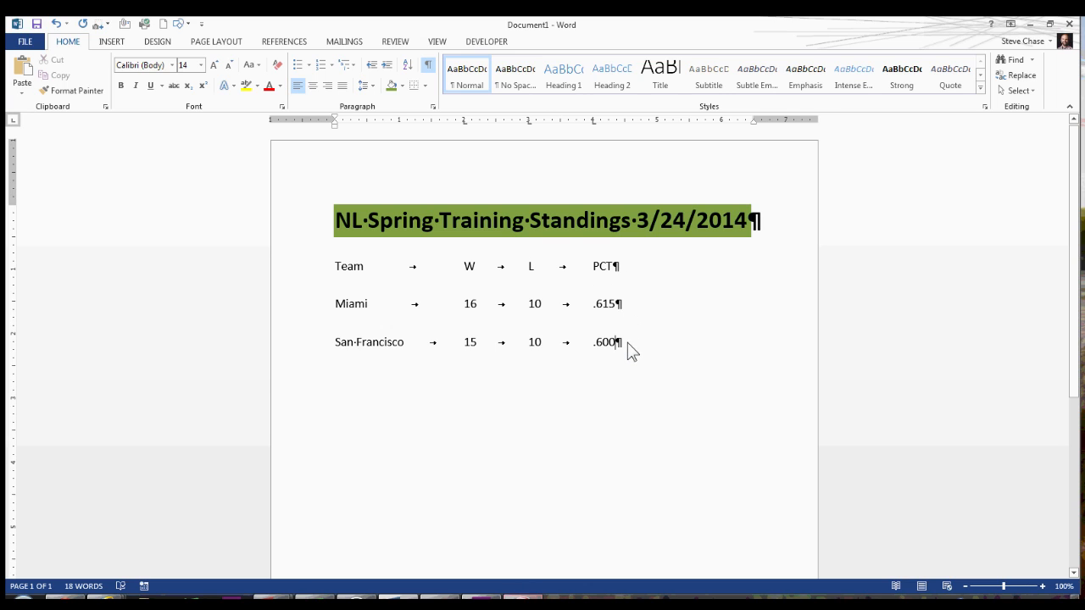
pyautogui.press('Return')
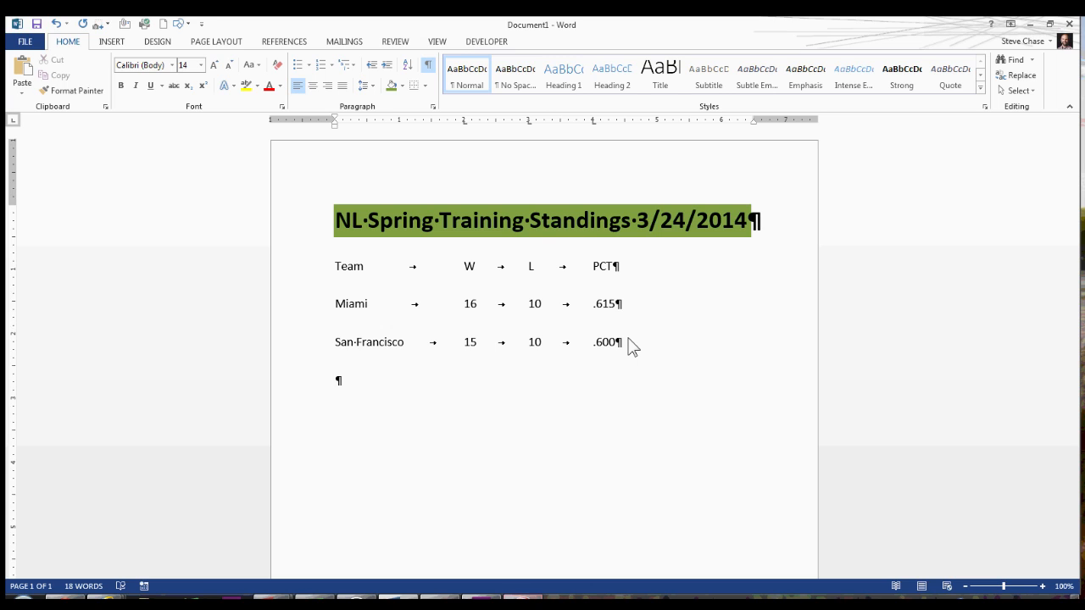
pyautogui.write('Pittsburgh')
pyautogui.press('Tab')
pyautogui.write('12')
pyautogui.press('Tab')
pyautogui.write('9')
pyautogui.press('Tab')
pyautogui.write('.571')
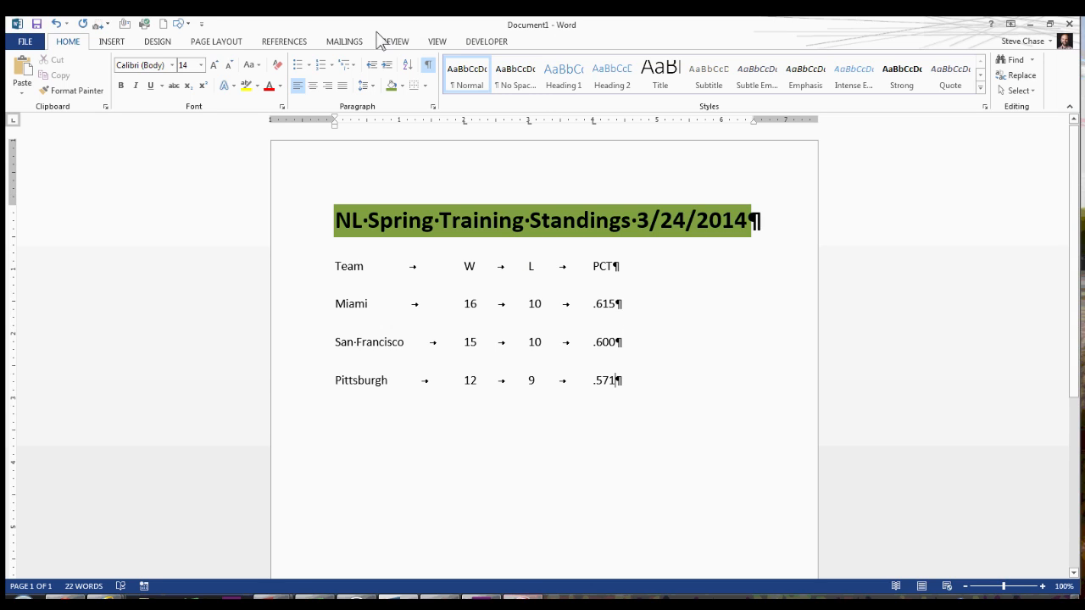
# Step: Hide the formatting marks and select the four standings lines from Team through Pittsburgh
pyautogui.click(429, 66)
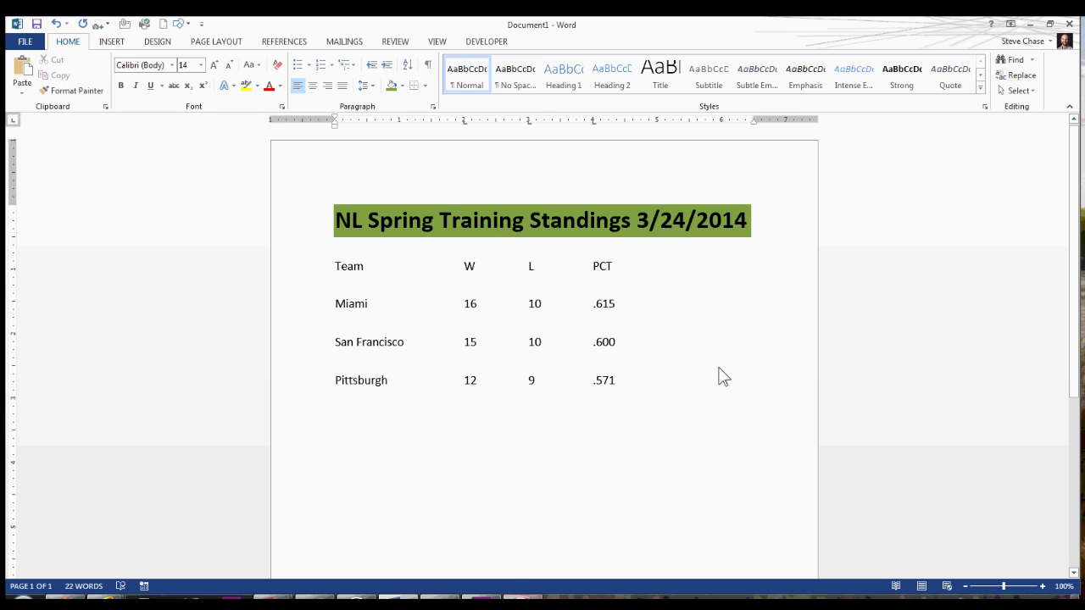
pyautogui.click(333, 269)
pyautogui.moveTo(333, 269); pyautogui.dragTo(624, 379)
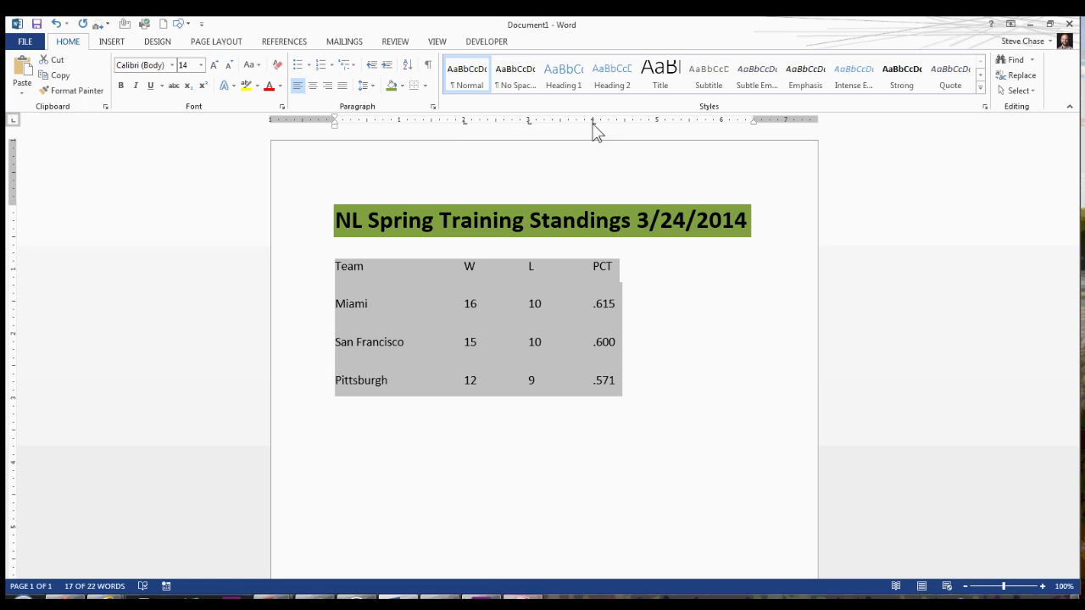
# Step: Try moving the PCT tab stop to 5 inches and removing the L tab stop, and restore them at 4 and 3 inches
pyautogui.moveTo(594, 123); pyautogui.dragTo(658, 129)
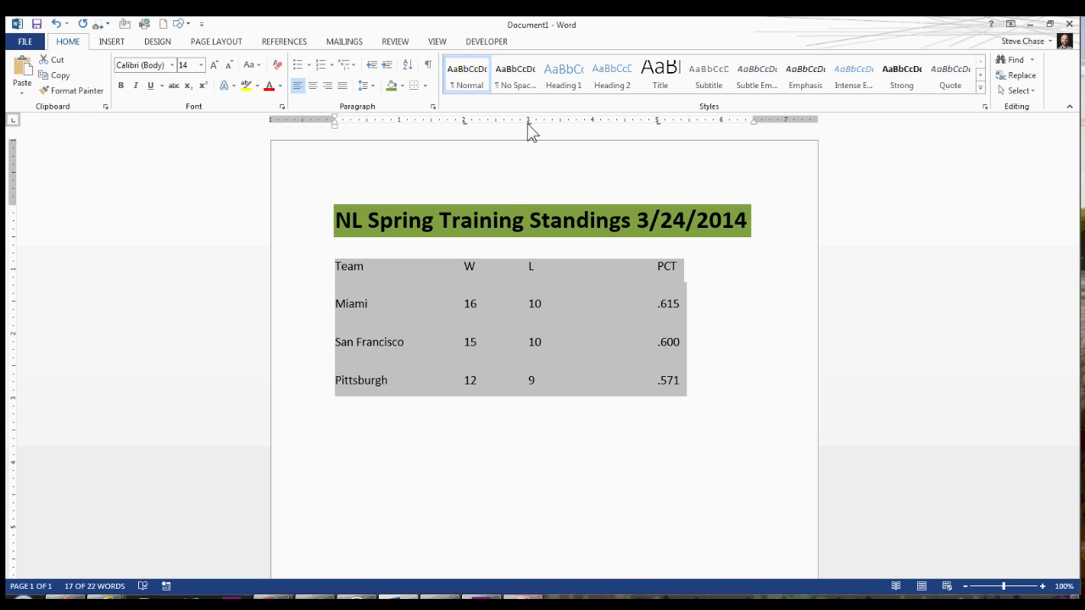
pyautogui.moveTo(528, 123); pyautogui.dragTo(578, 136)
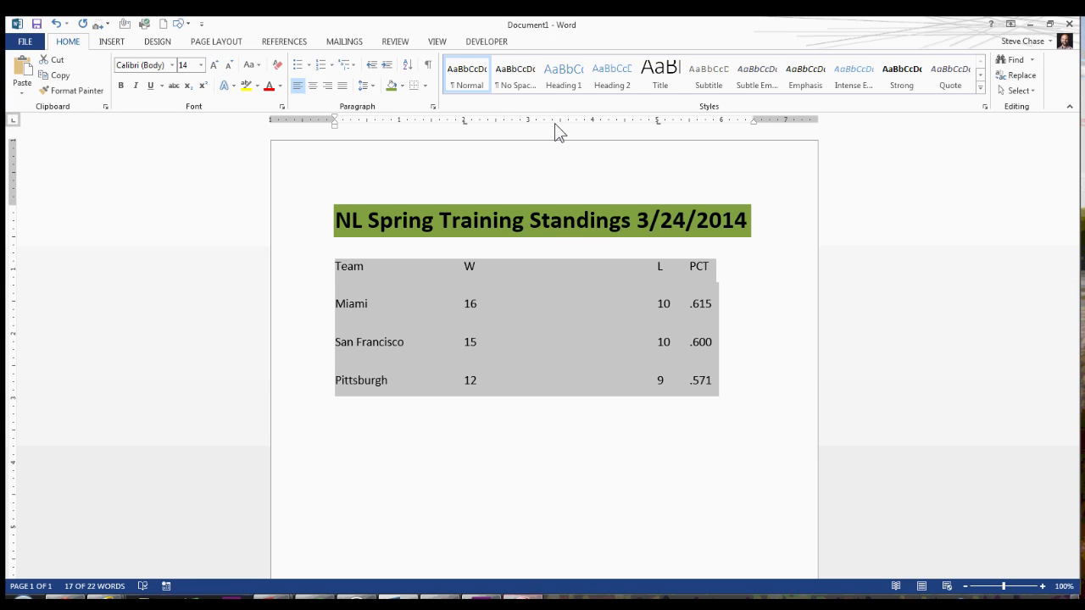
pyautogui.click(527, 122)
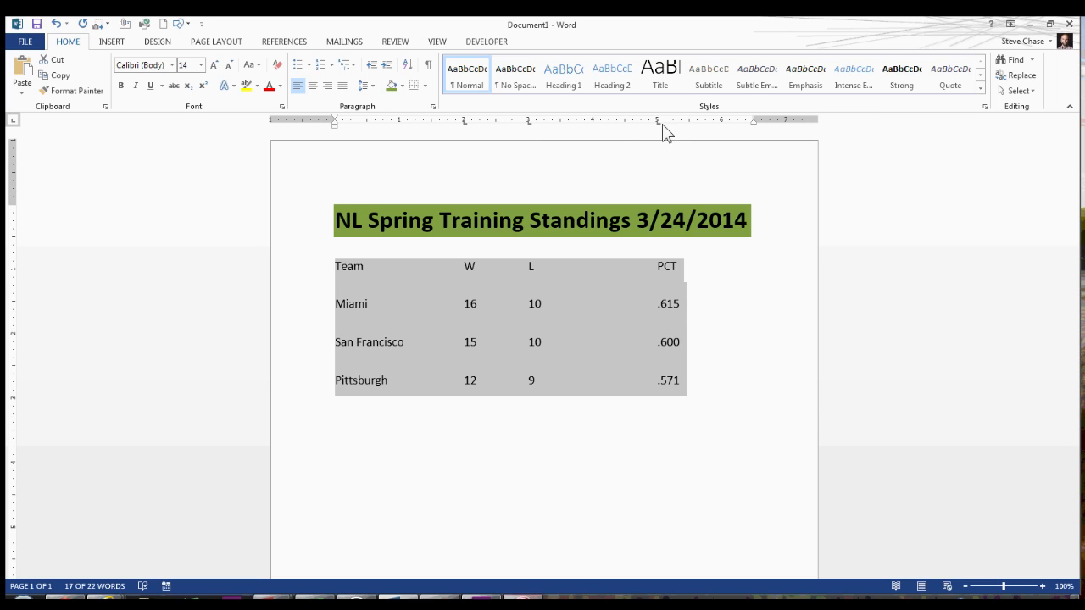
pyautogui.moveTo(657, 123); pyautogui.dragTo(593, 122)
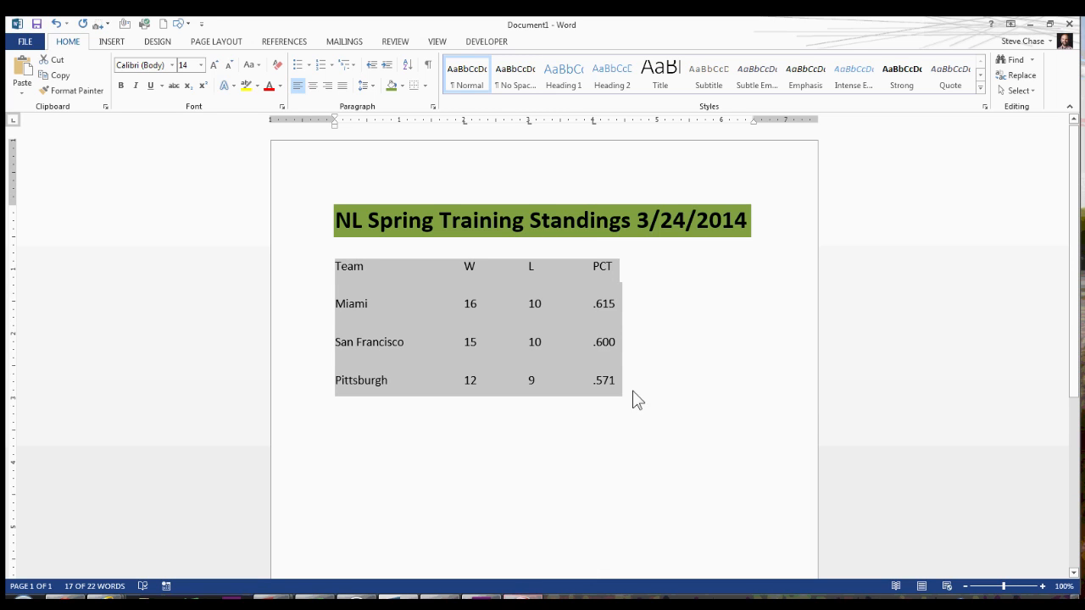
# Step: Change the 3-inch tab stop of the selected standings lines to right alignment
pyautogui.doubleClick(530, 127)
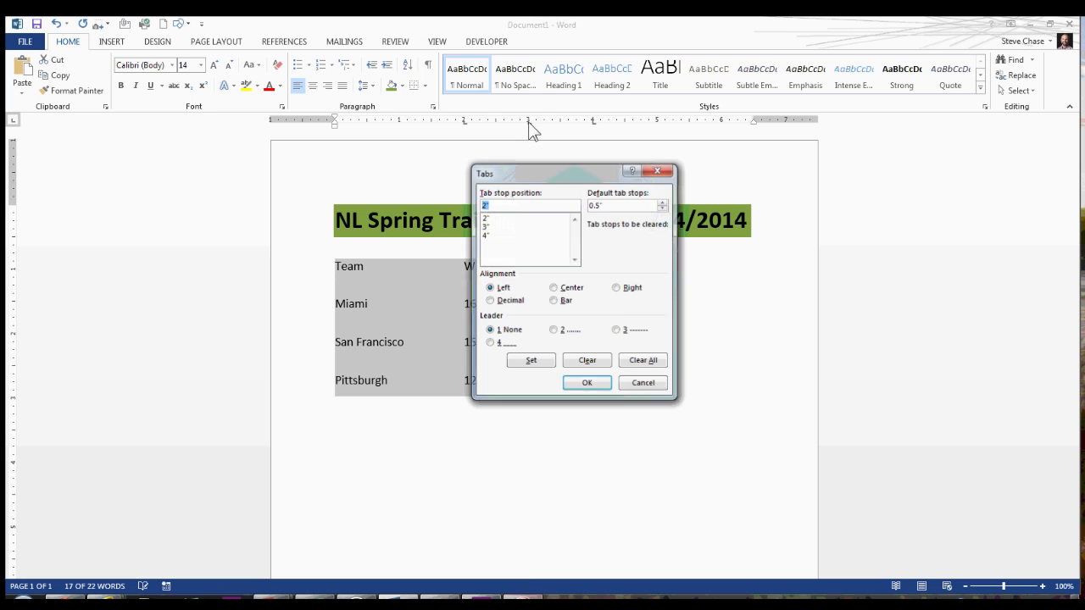
pyautogui.click(488, 228)
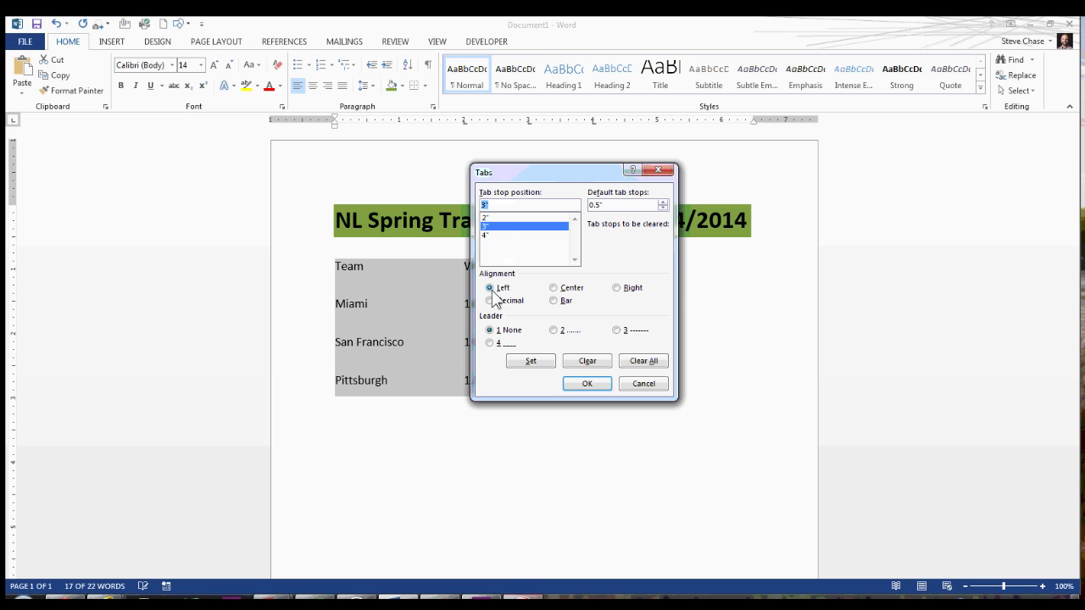
pyautogui.click(618, 289)
pyautogui.click(547, 365)
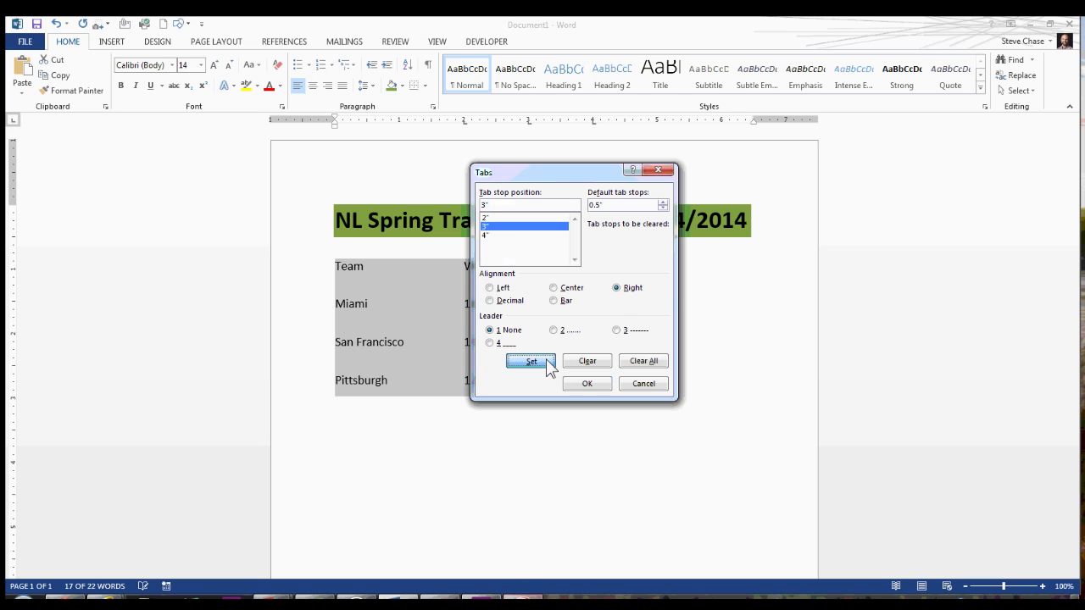
pyautogui.click(586, 384)
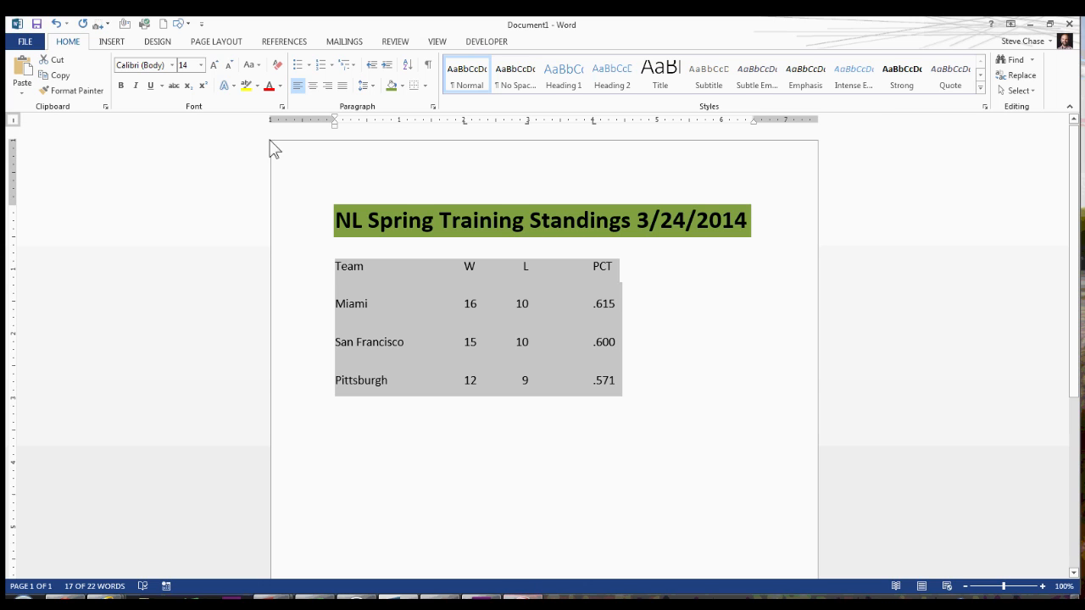
# Step: Add vertical bar tabs at about 1.25, 2.5 and 3.5 inches between the columns of the selected standings lines
pyautogui.moveTo(406, 121); pyautogui.dragTo(416, 122)
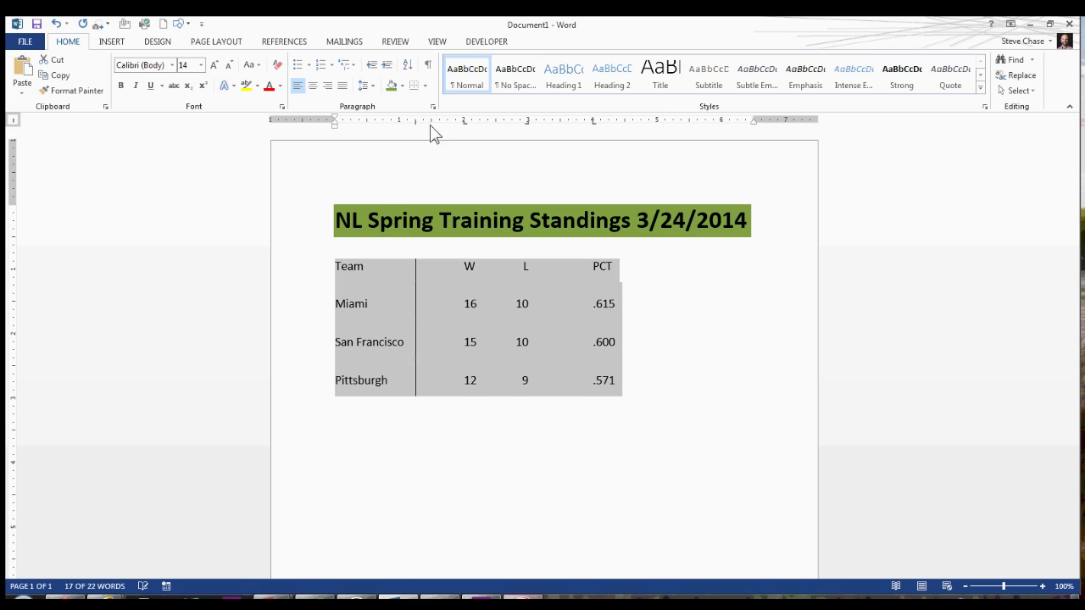
pyautogui.click(497, 121)
pyautogui.click(561, 121)
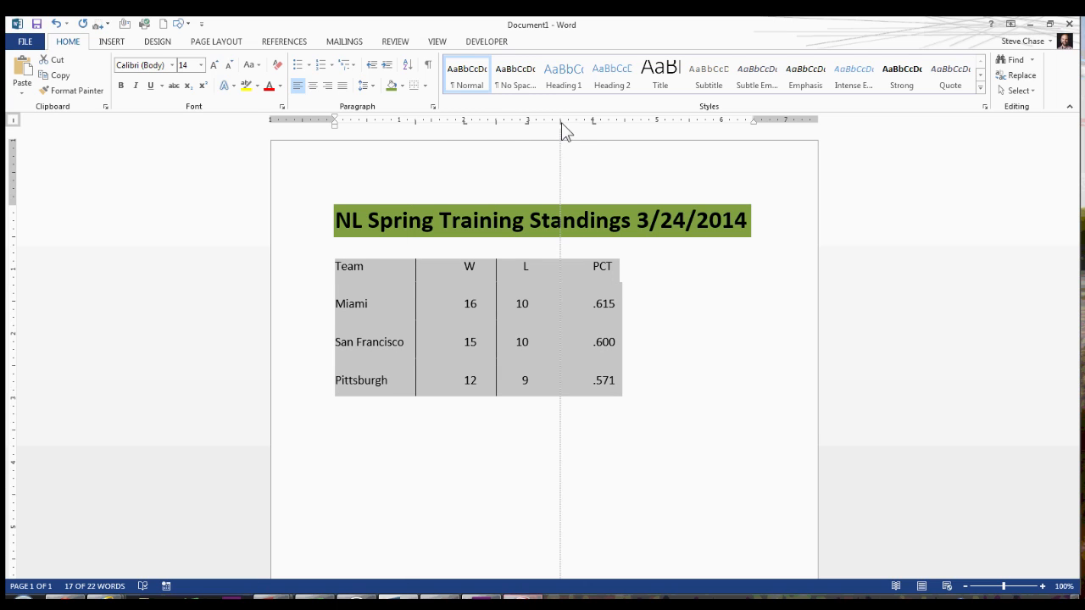
pyautogui.click(653, 411)
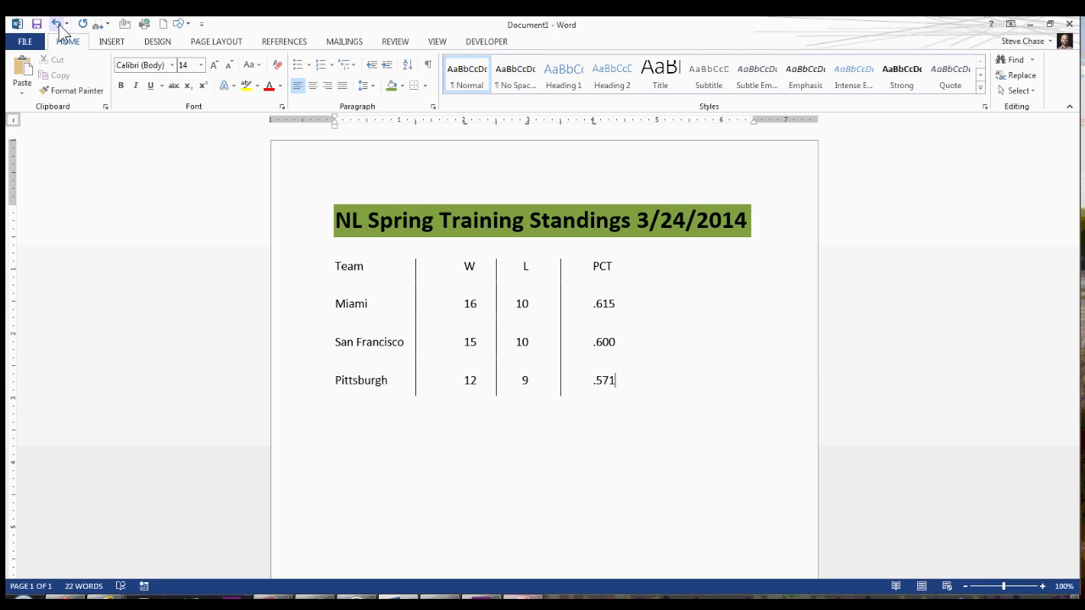
# Step: Reselect the four standings lines and remove the vertical bar tabs between their columns
pyautogui.moveTo(617, 395); pyautogui.dragTo(413, 174)
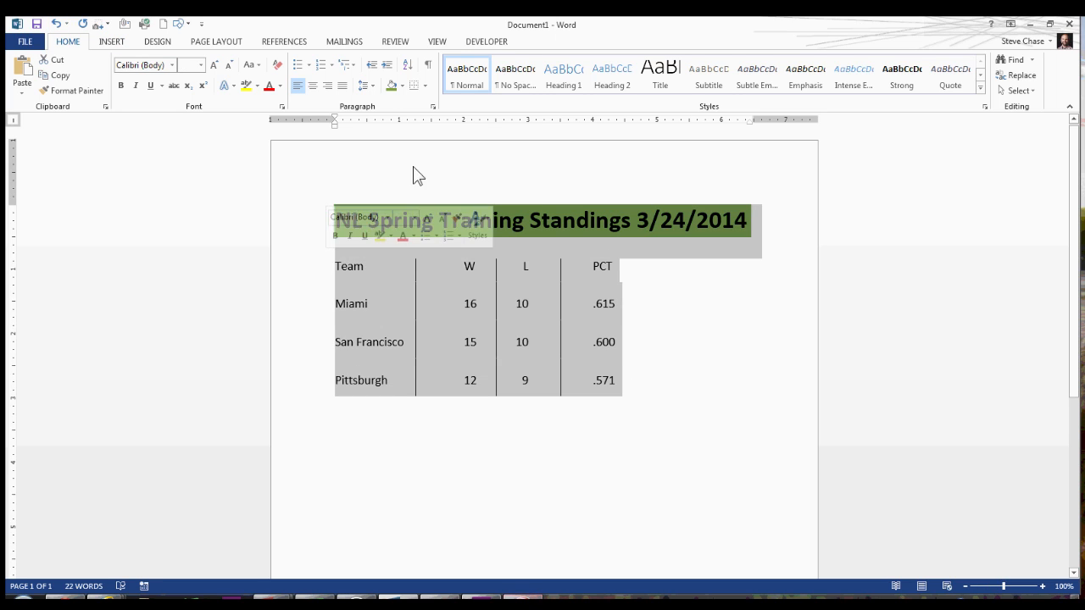
pyautogui.click(344, 269)
pyautogui.moveTo(339, 270); pyautogui.dragTo(617, 380)
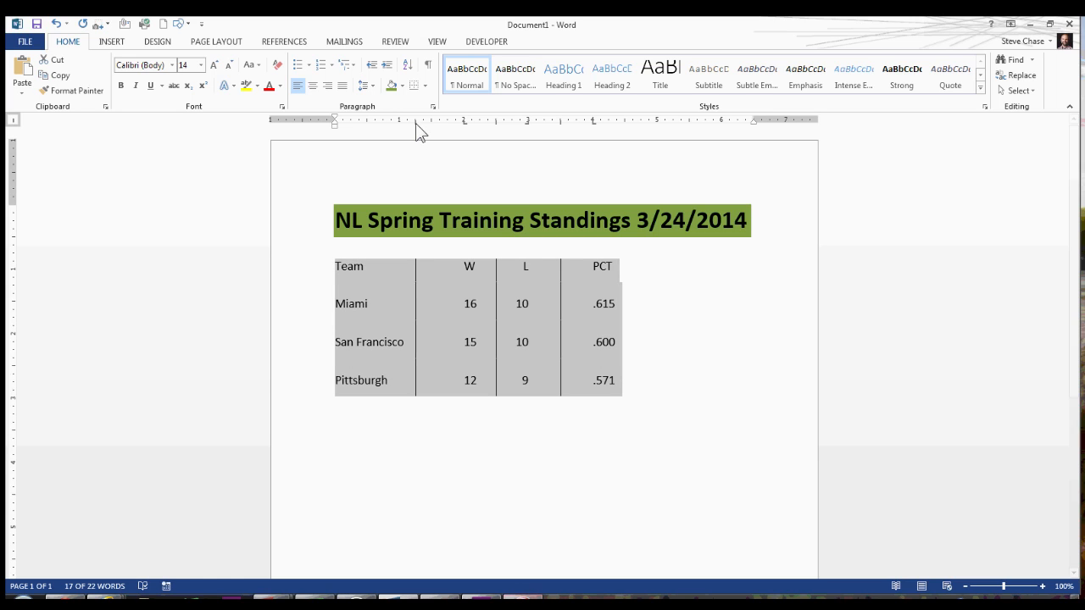
pyautogui.moveTo(416, 123); pyautogui.dragTo(497, 128)
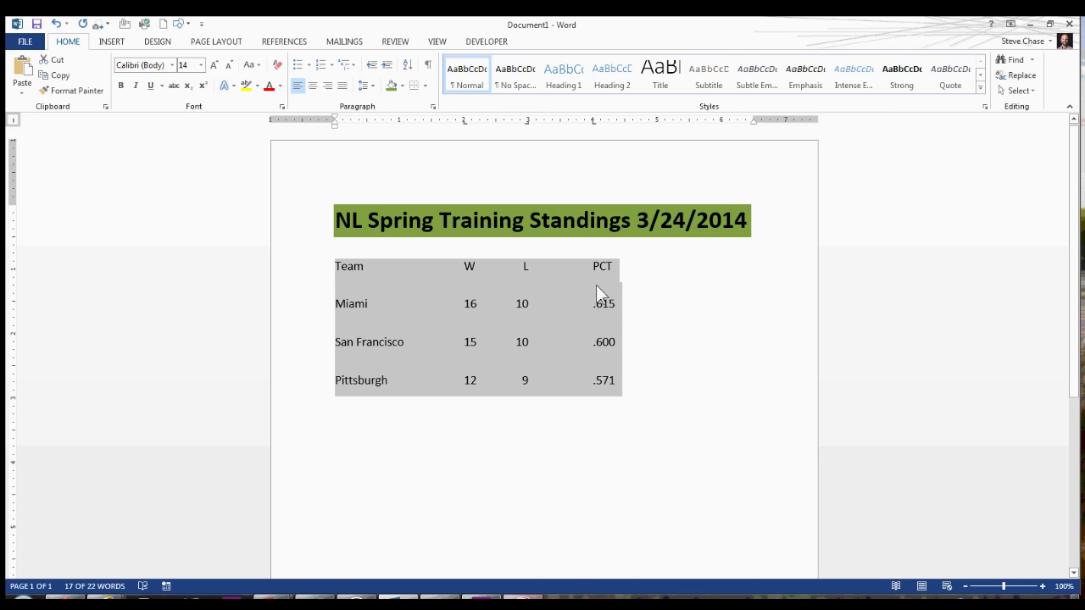
# Step: Shift only the Miami line's tab stops to about 1.4 inches for W, 3.6 inches for L and 4.6 inches for PCT
pyautogui.click(363, 307)
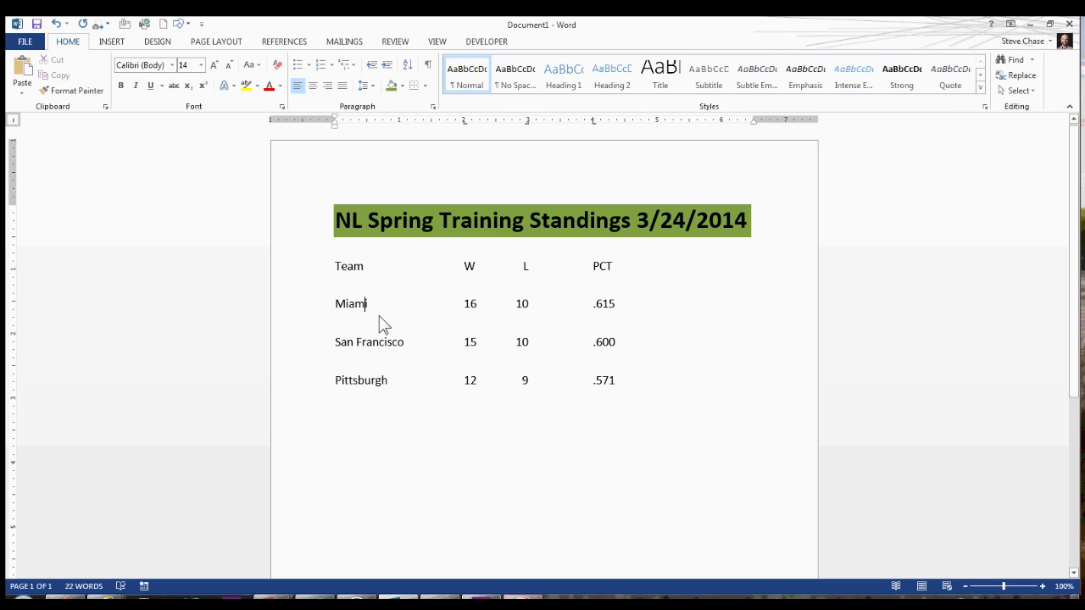
pyautogui.moveTo(346, 314); pyautogui.dragTo(618, 322)
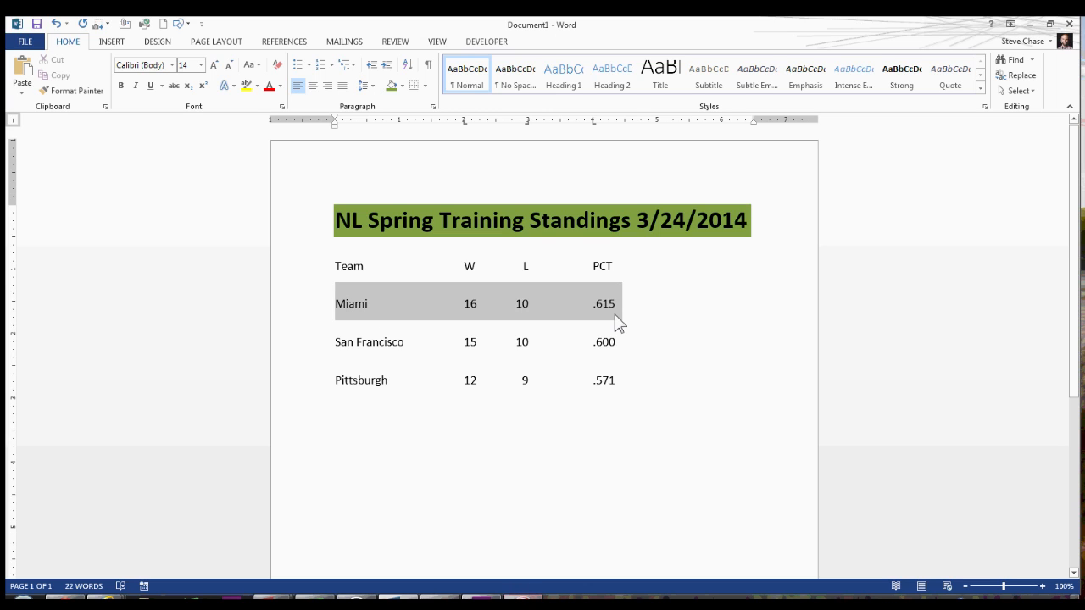
pyautogui.moveTo(593, 121); pyautogui.dragTo(634, 120)
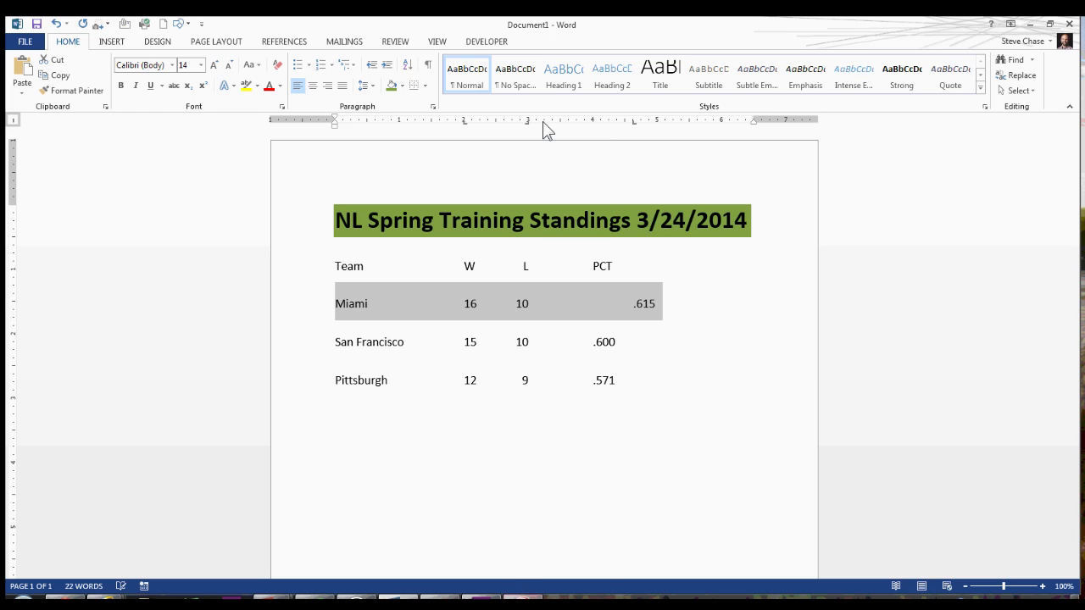
pyautogui.moveTo(528, 121); pyautogui.dragTo(567, 124)
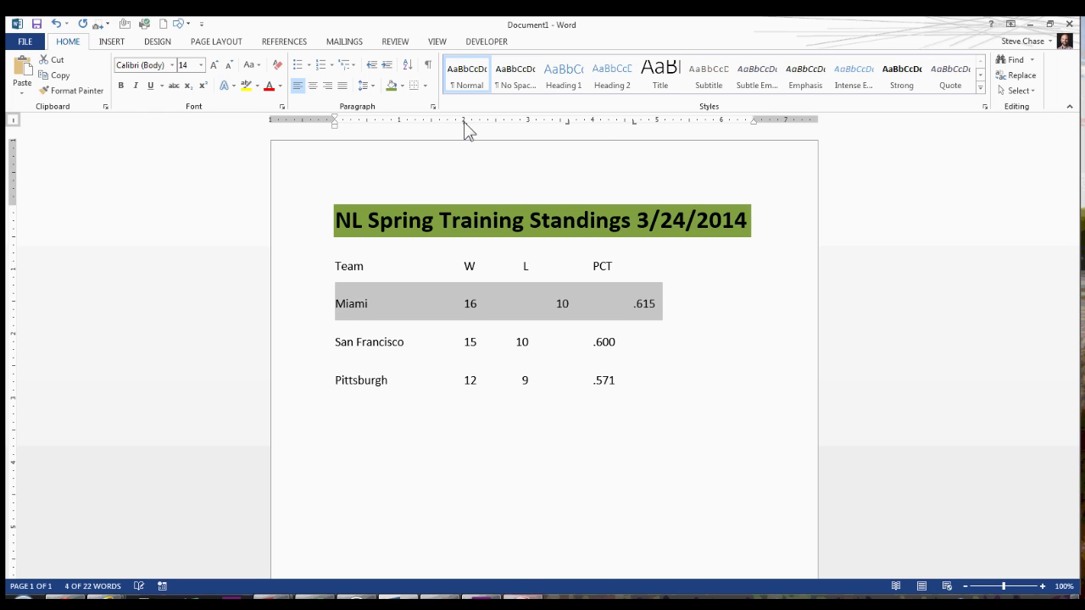
pyautogui.moveTo(463, 121); pyautogui.dragTo(427, 124)
pyautogui.click(522, 382)
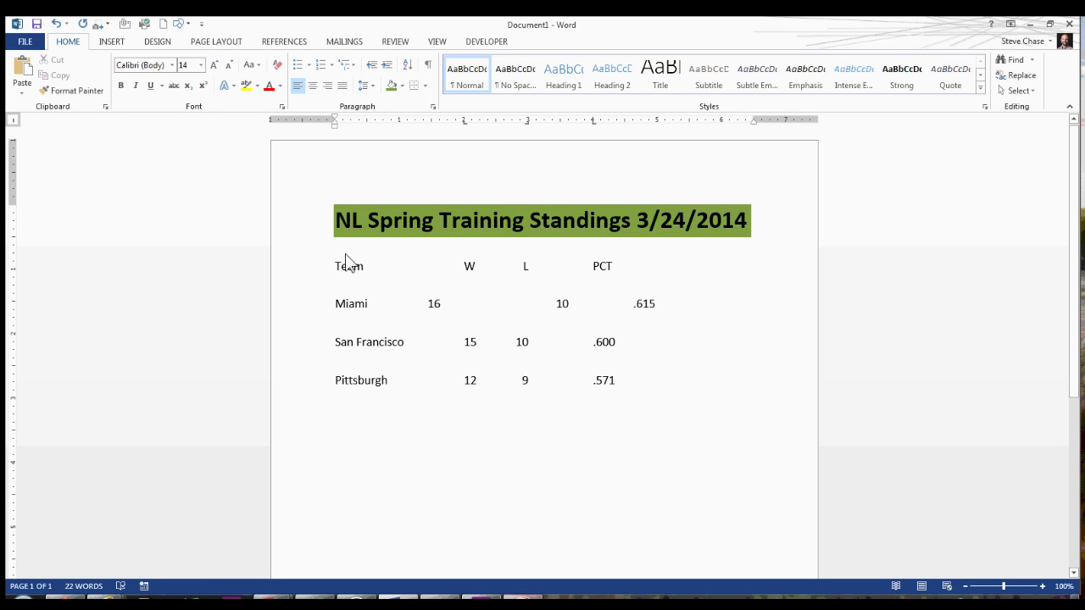
# Step: Copy the header line's formatting onto the Miami line with Format Painter
pyautogui.moveTo(341, 269); pyautogui.dragTo(606, 270)
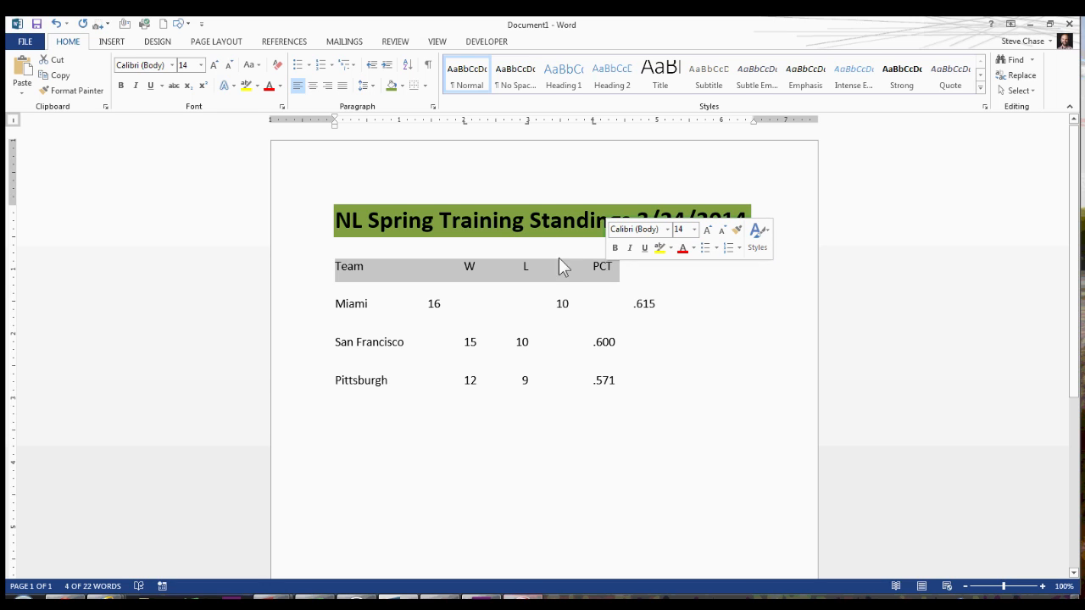
pyautogui.click(76, 92)
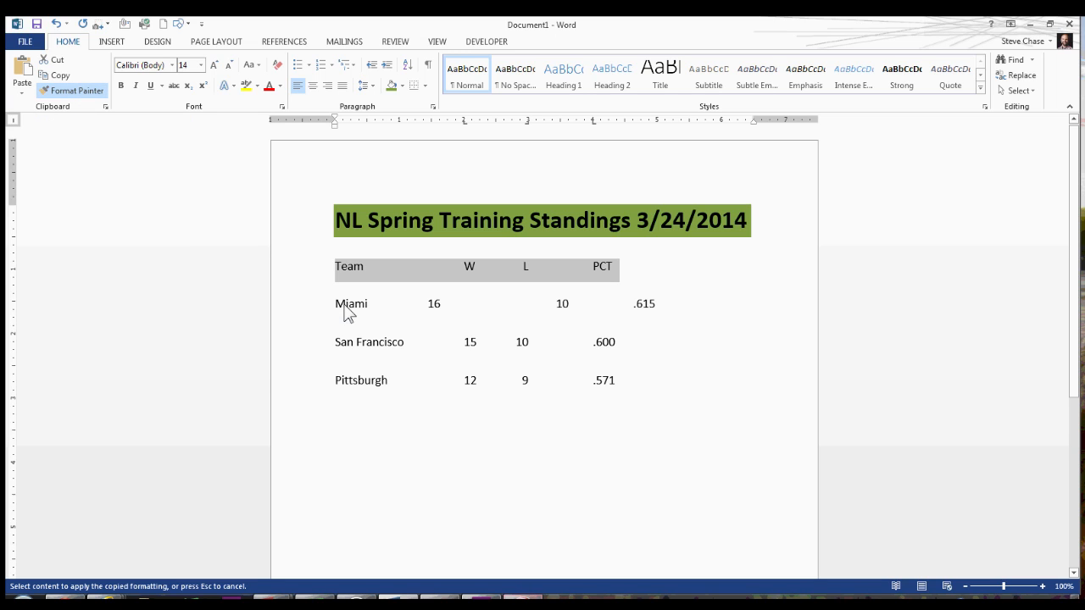
pyautogui.moveTo(344, 308); pyautogui.dragTo(656, 311)
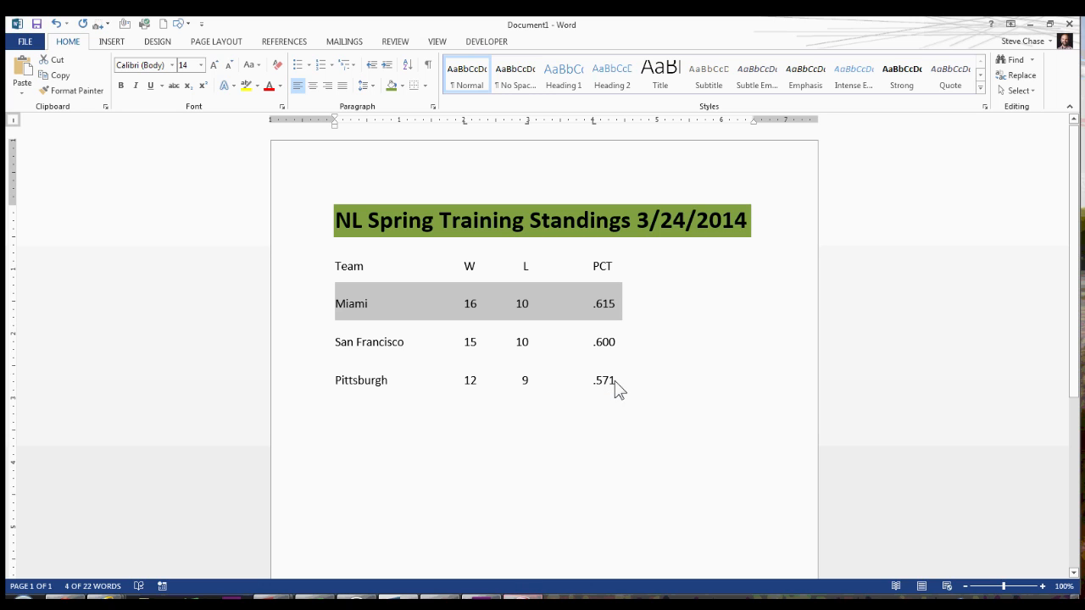
# Step: Select the four standings lines and give their 2-inch tab stop the dotted leader (option 2)
pyautogui.moveTo(616, 387); pyautogui.dragTo(348, 274)
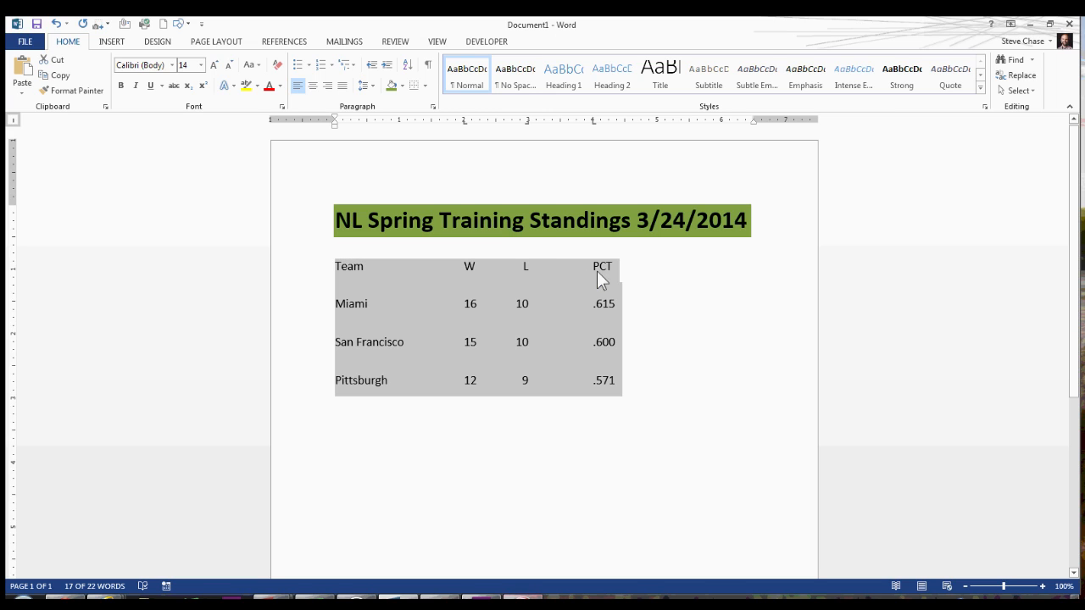
pyautogui.doubleClick(464, 122)
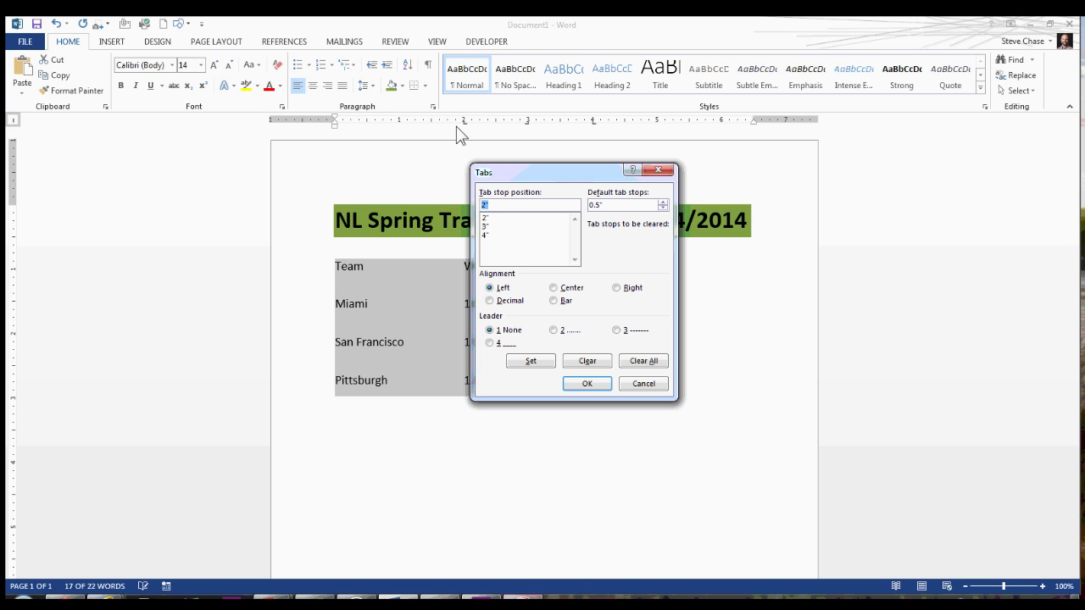
pyautogui.click(487, 218)
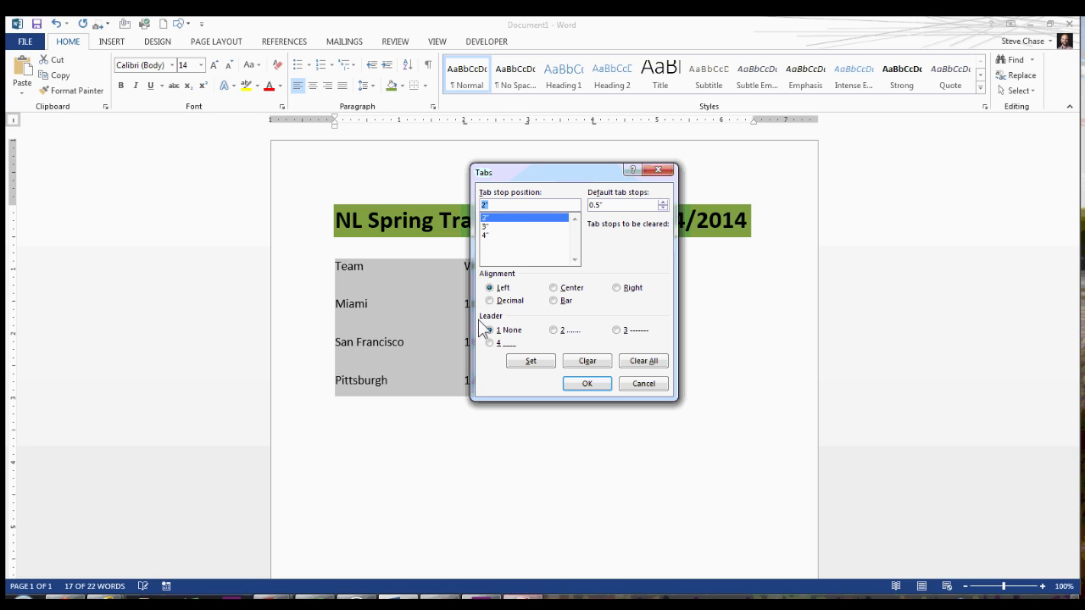
pyautogui.click(554, 331)
pyautogui.click(532, 362)
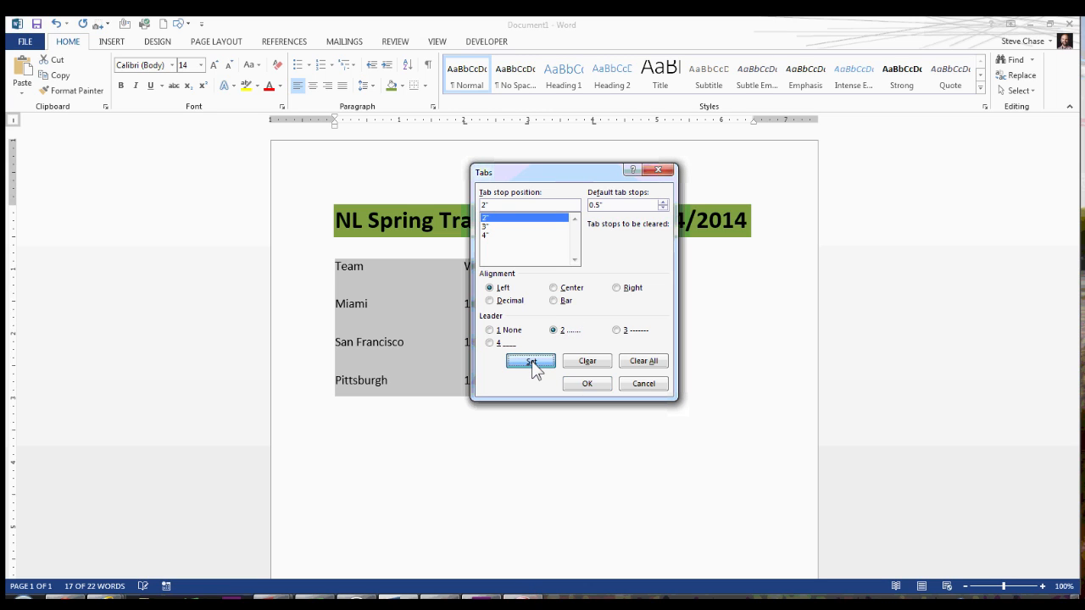
# Step: Give the 3-inch and 4-inch tab stops the dotted leader (option 2) as well and apply the tab settings
pyautogui.click(485, 227)
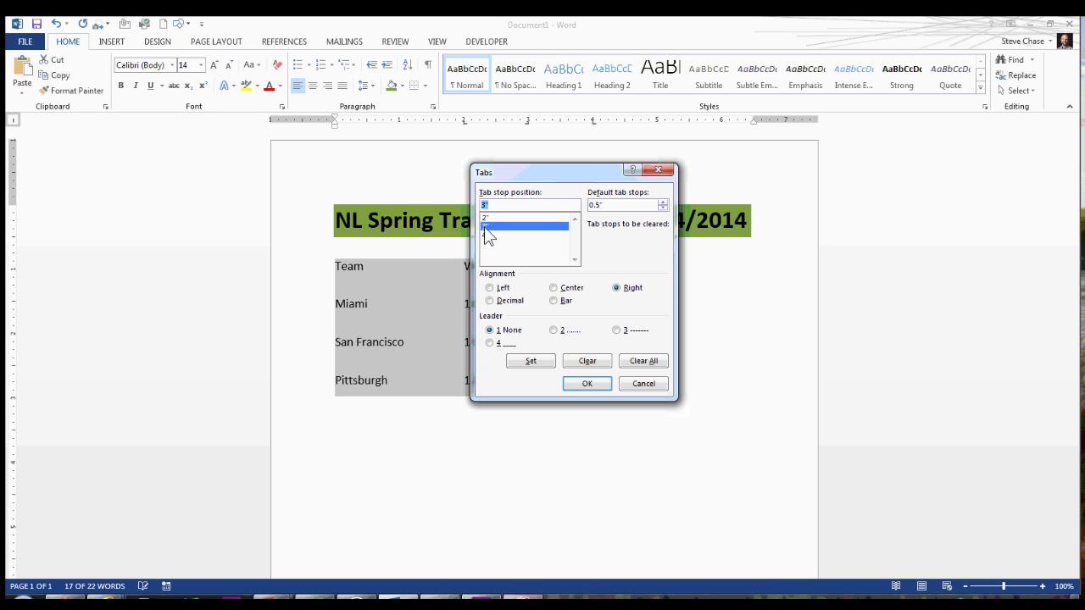
pyautogui.click(555, 331)
pyautogui.click(547, 363)
pyautogui.click(490, 235)
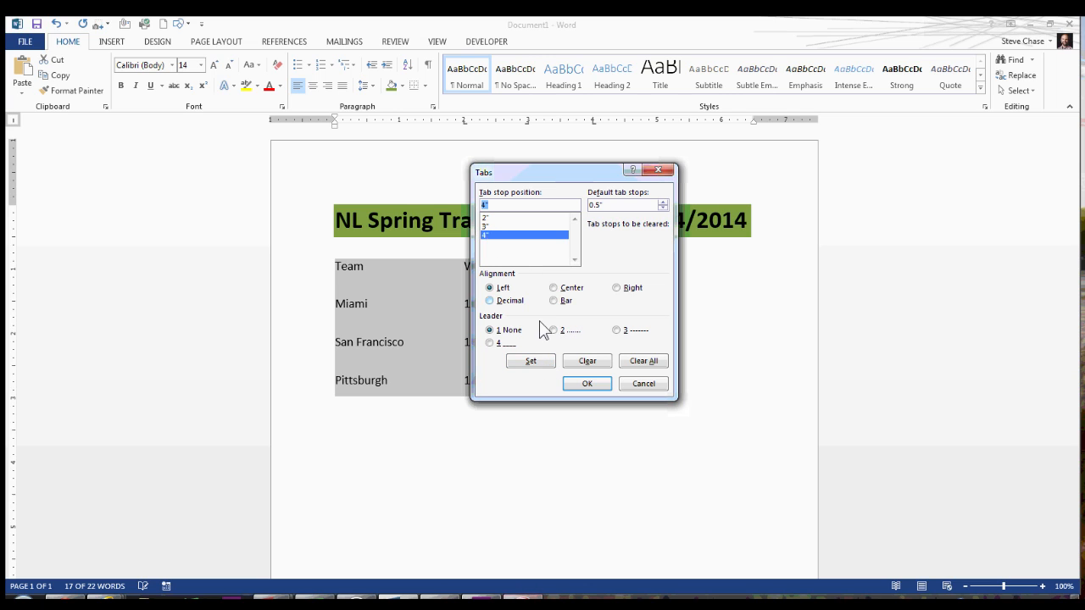
pyautogui.click(555, 331)
pyautogui.click(542, 361)
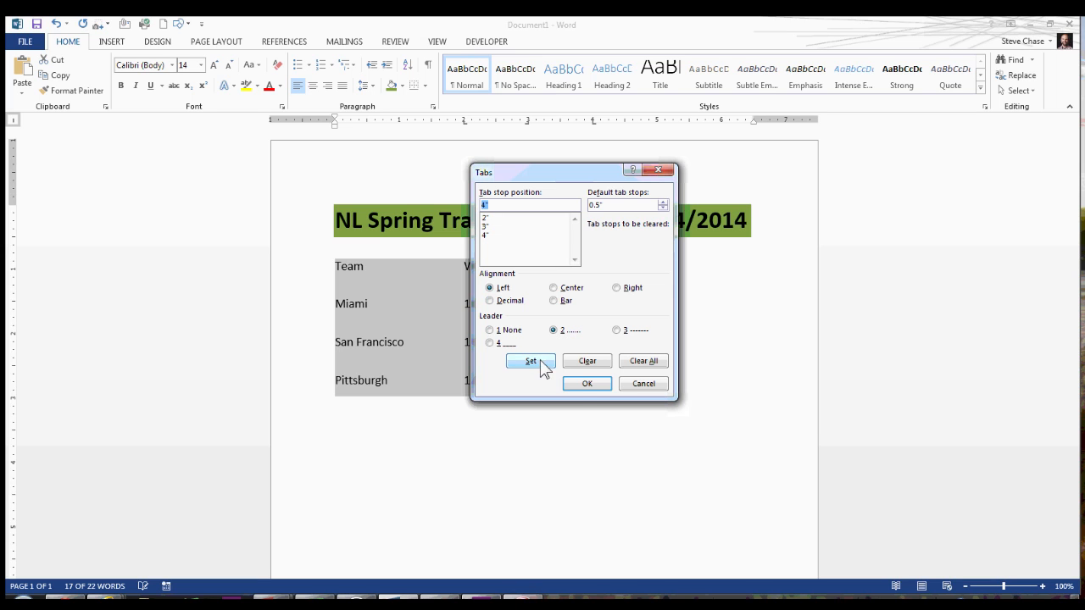
pyautogui.click(588, 382)
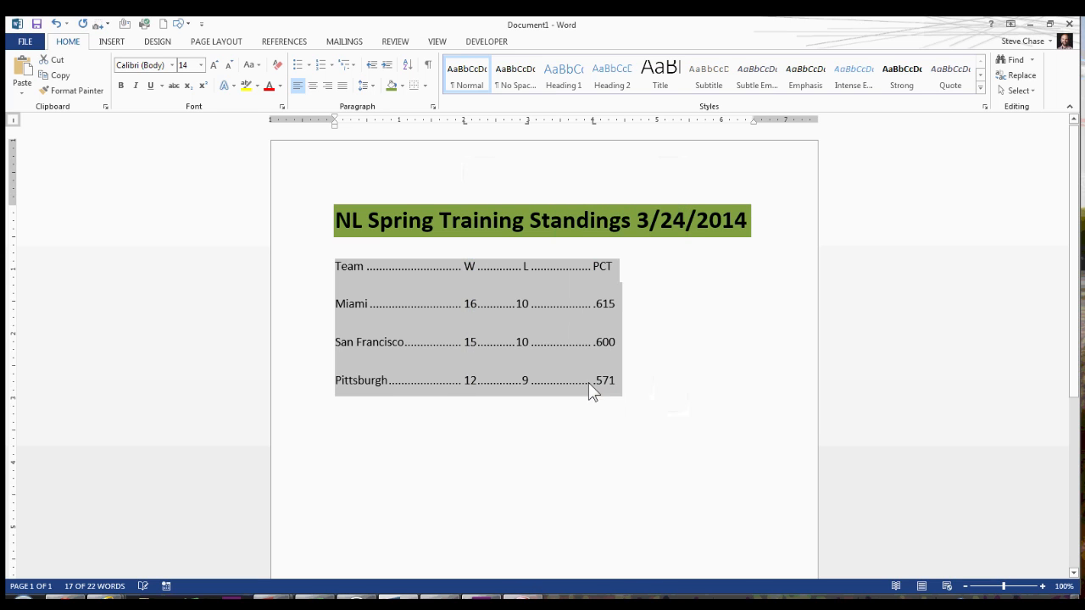
pyautogui.click(640, 388)
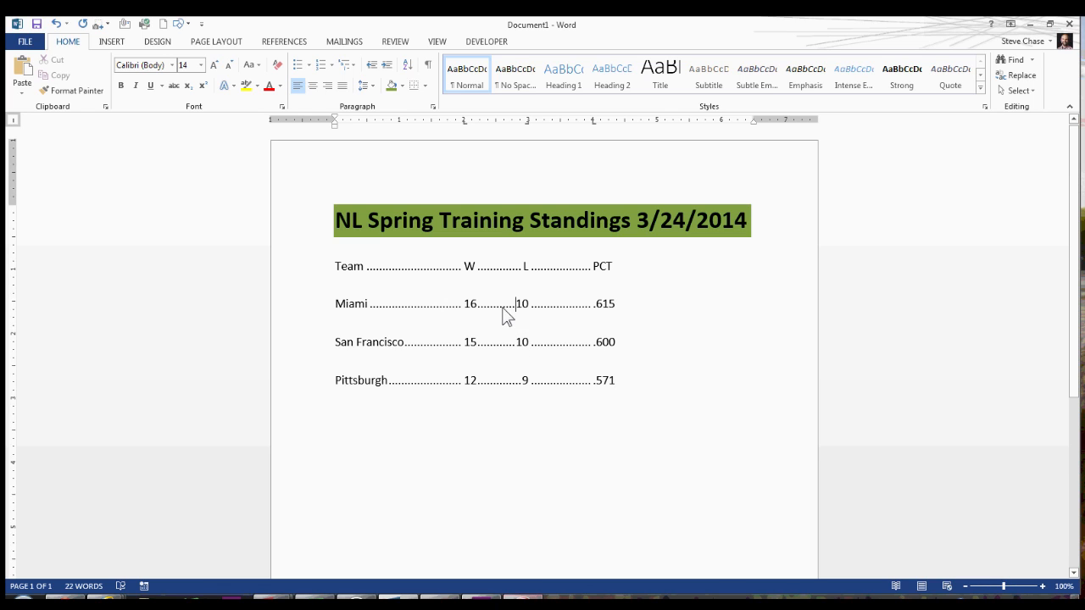
# Step: Open the Miami line's tab stop settings from its paragraph settings and close them without changes
pyautogui.click(432, 105)
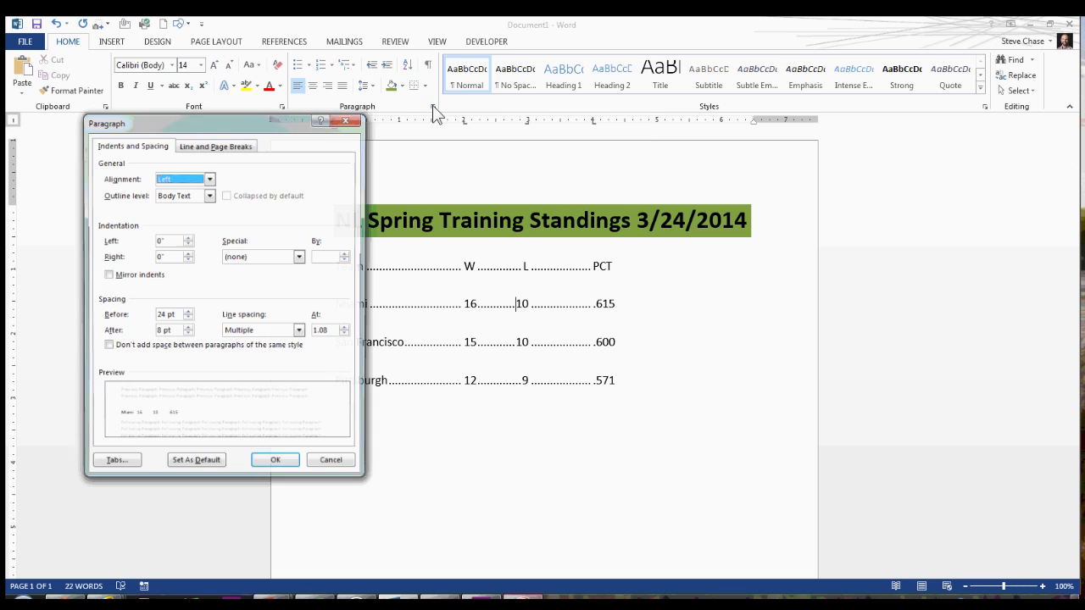
pyautogui.click(118, 465)
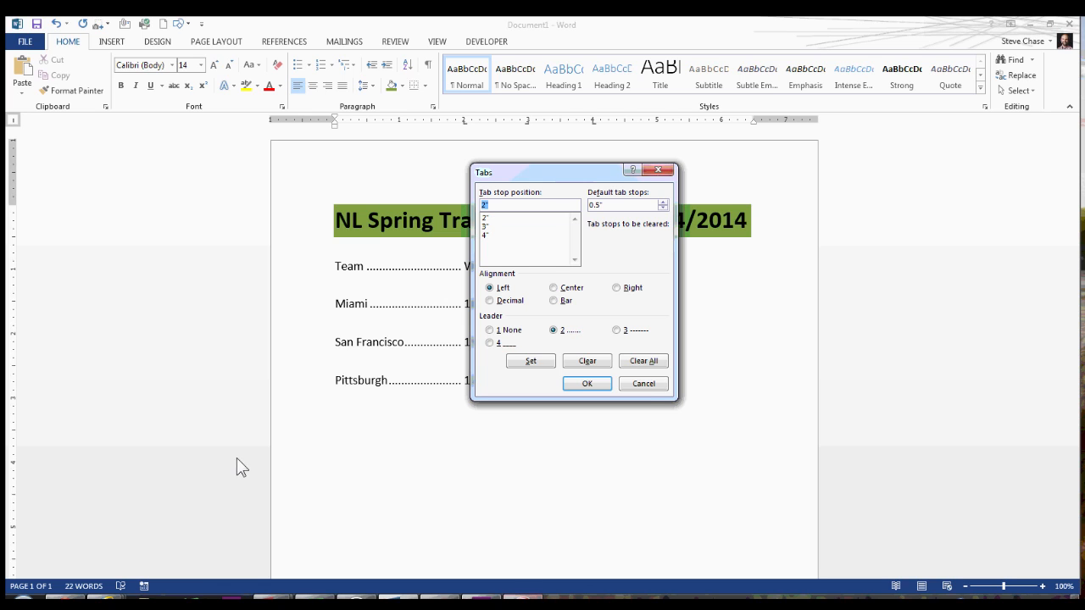
pyautogui.click(650, 386)
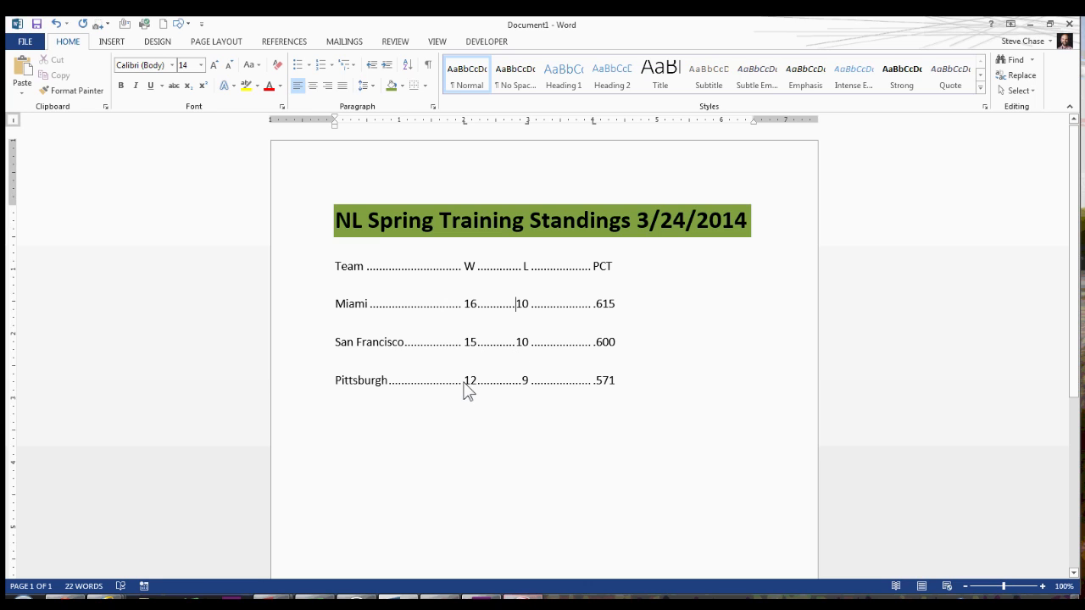
# Step: Shift the San Francisco and Pittsburgh lines' tab stops to about 2.1, 3.1 and 4.1 inches
pyautogui.moveTo(338, 343); pyautogui.dragTo(678, 388)
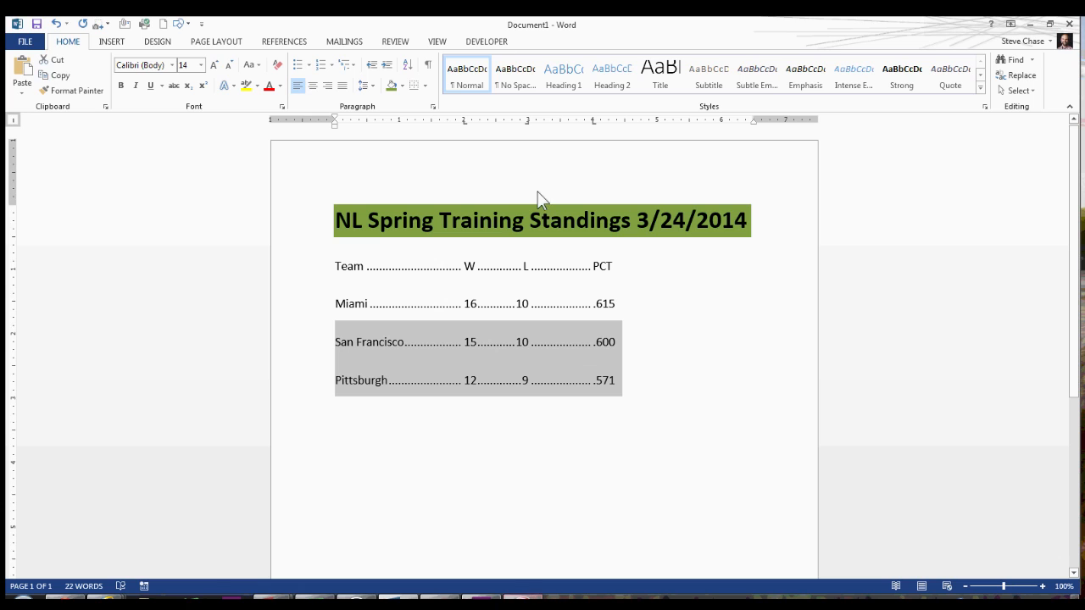
pyautogui.moveTo(464, 124); pyautogui.dragTo(598, 124)
pyautogui.click(661, 428)
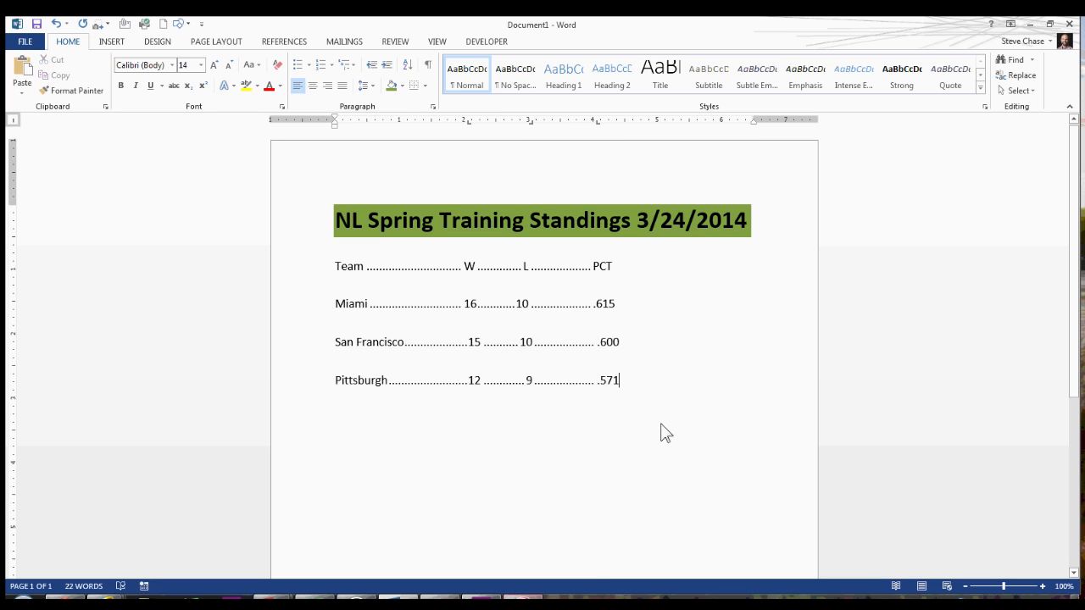
# Step: Compare the ruler tab stops of the header, Miami, San Francisco and Pittsburgh lines
pyautogui.moveTo(338, 269); pyautogui.dragTo(627, 381)
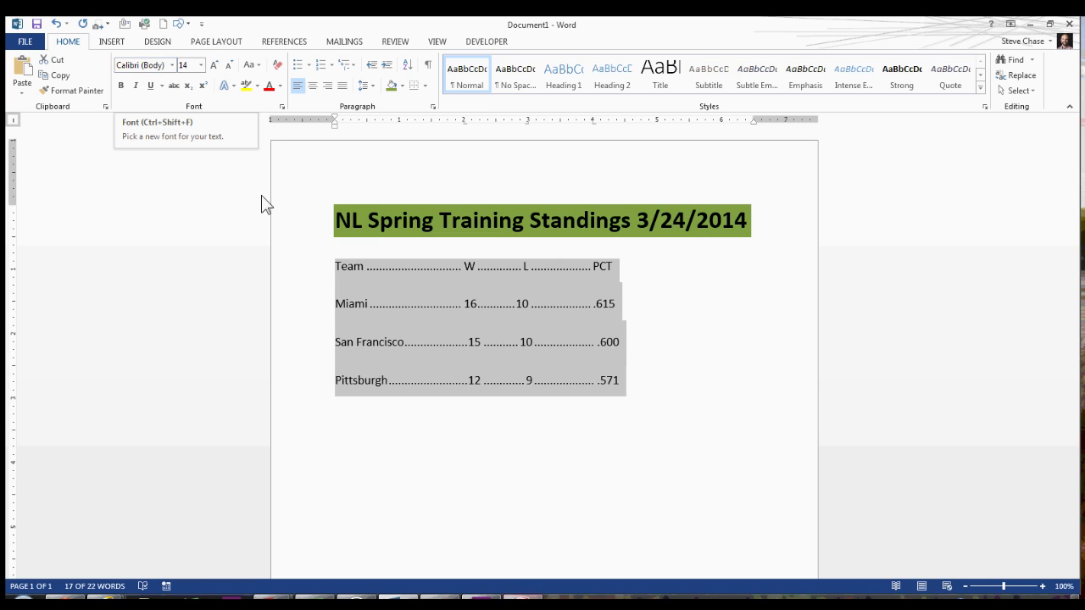
pyautogui.click(603, 366)
pyautogui.click(353, 268)
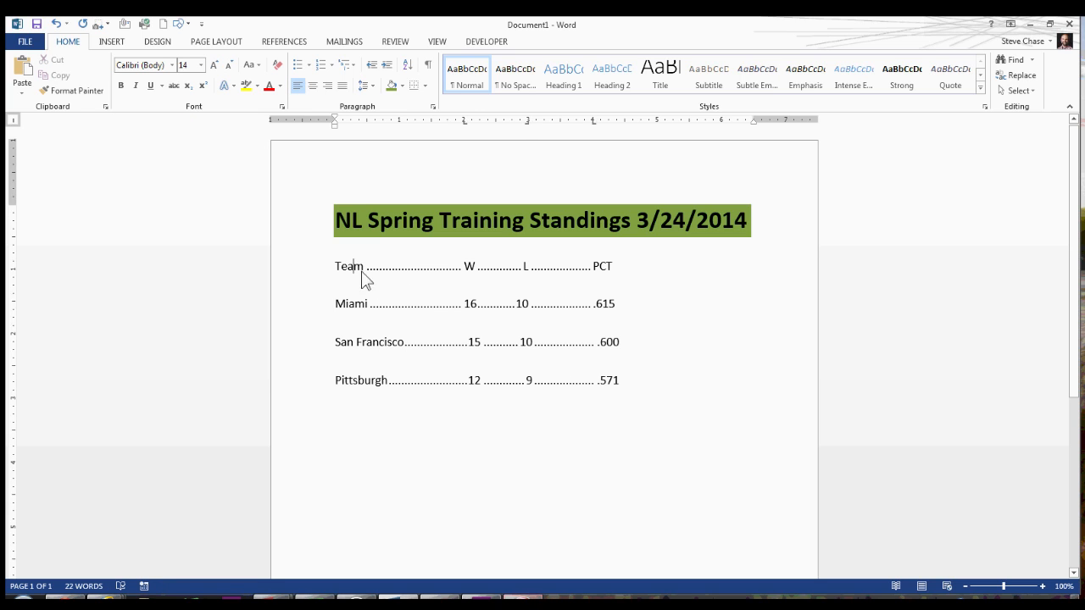
pyautogui.click(357, 304)
pyautogui.click(359, 345)
pyautogui.click(363, 306)
pyautogui.click(365, 341)
pyautogui.click(365, 381)
# Step: Copy the Miami line's formatting onto the San Francisco and Pittsburgh lines with Format Painter
pyautogui.moveTo(341, 301); pyautogui.dragTo(611, 301)
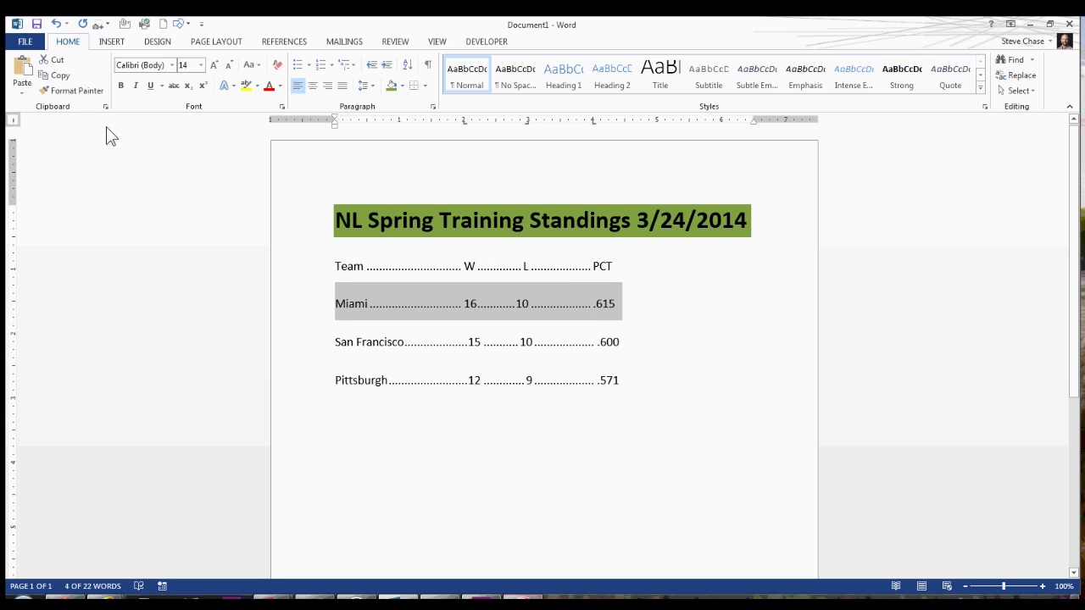
pyautogui.click(90, 94)
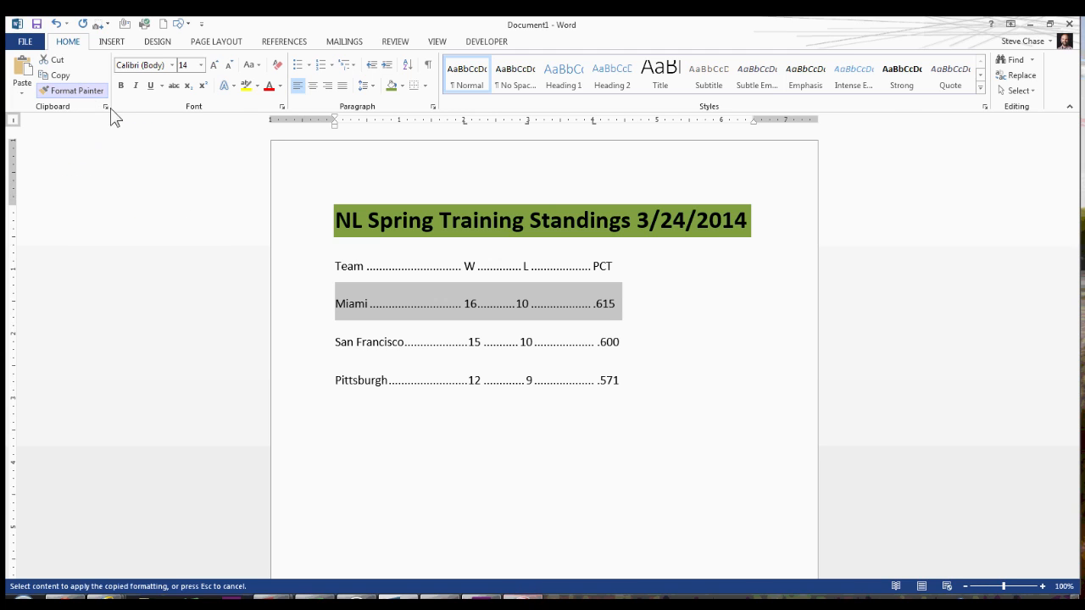
pyautogui.moveTo(348, 342); pyautogui.dragTo(627, 382)
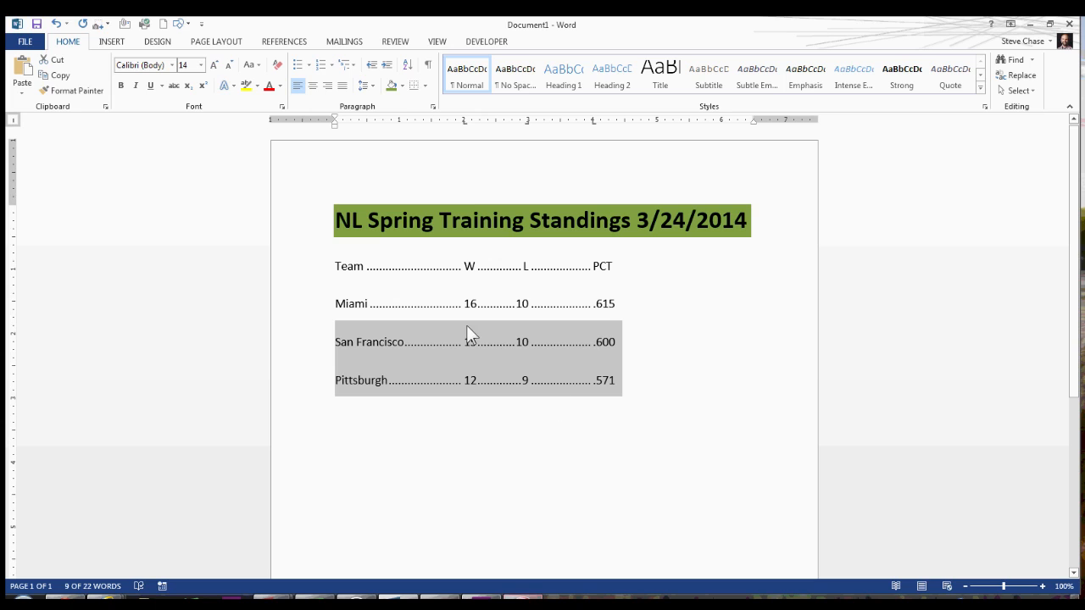
pyautogui.click(622, 382)
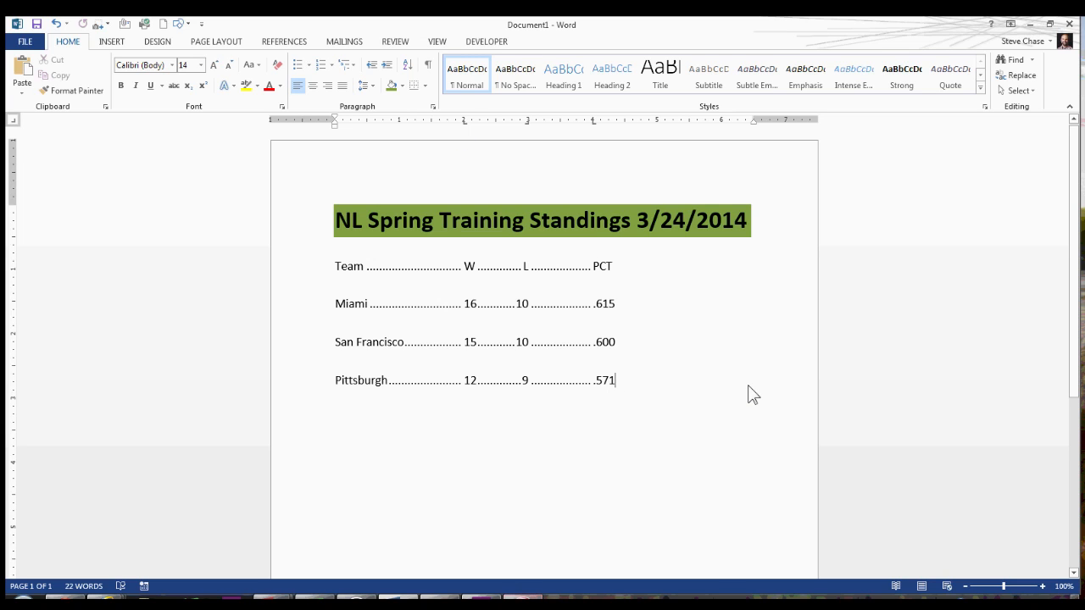
# Step: Show the formatting marks, insert two extra tabs before the Miami line's L value, and hide the marks
pyautogui.click(429, 68)
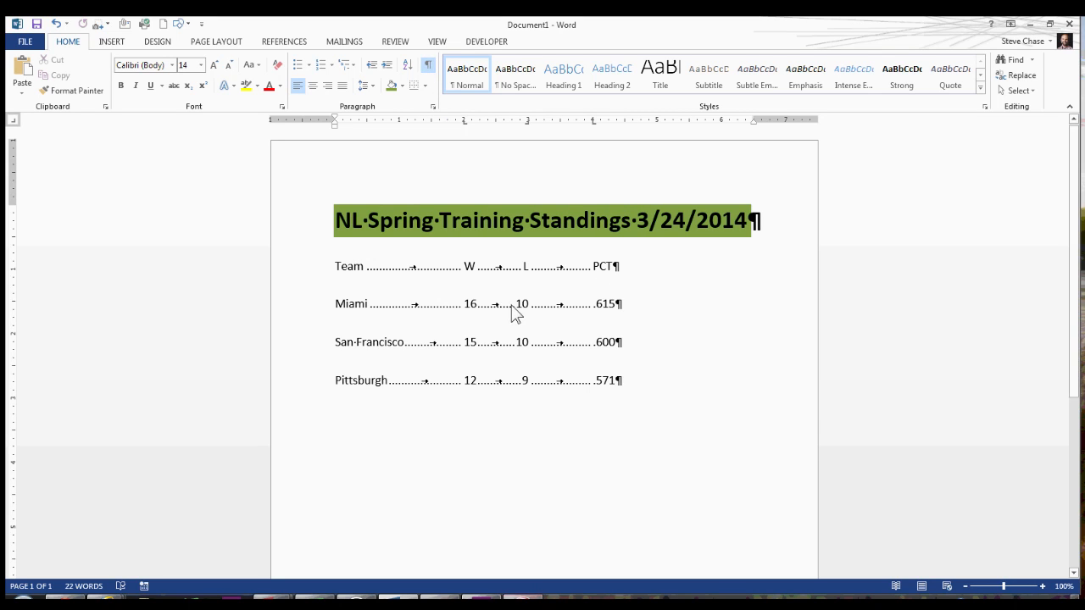
pyautogui.press('Tab')
pyautogui.press('Tab')
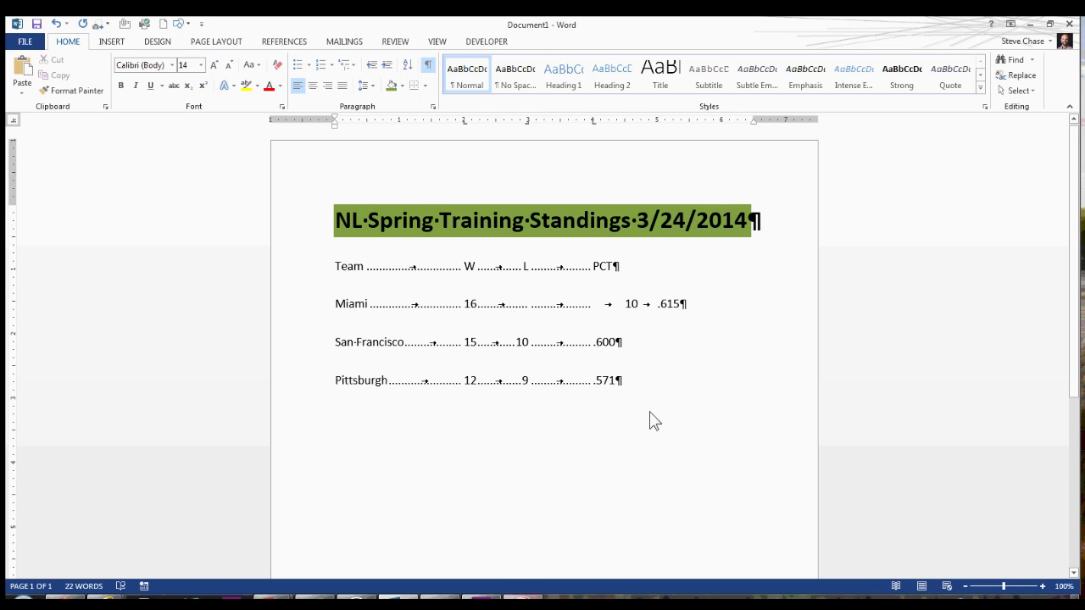
pyautogui.hotkey('ctrl', 'shift', '8')
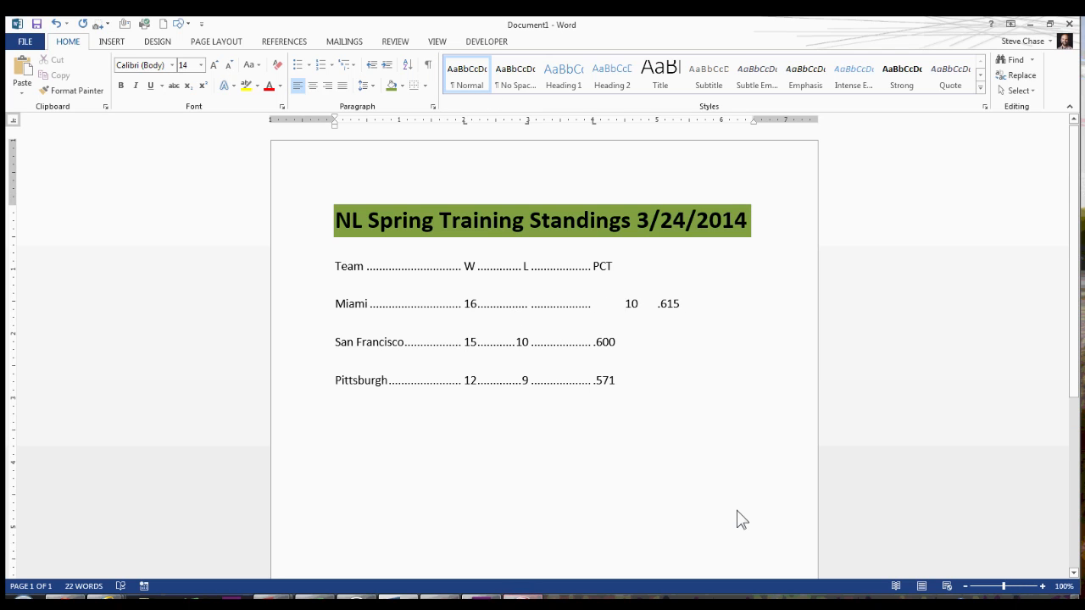
# Step: Show the formatting marks, delete the two extra tabs before the Miami line's L value, and hide the marks
pyautogui.click(430, 67)
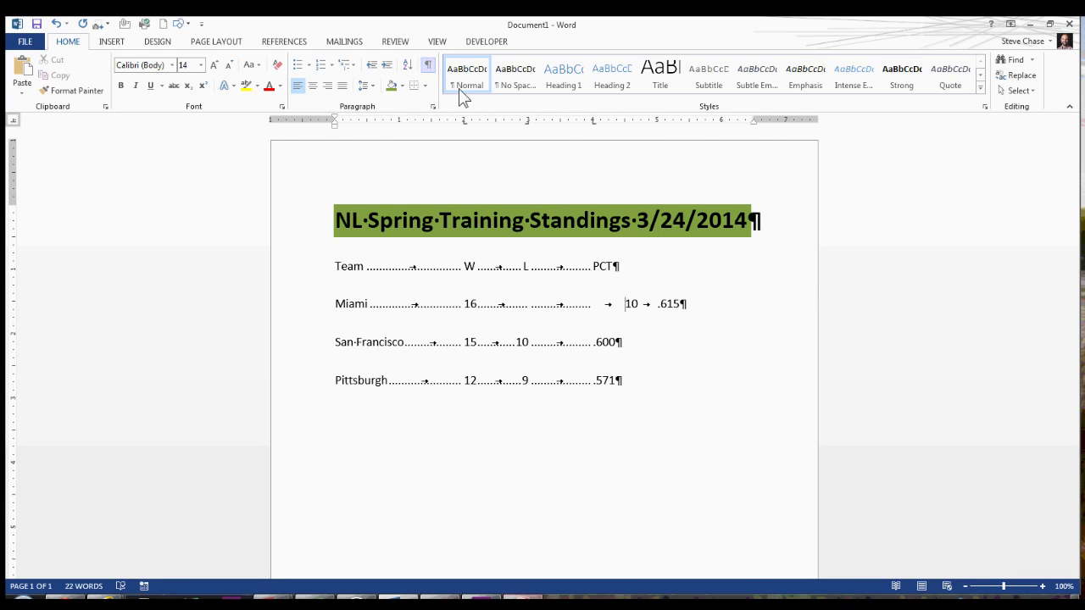
pyautogui.moveTo(500, 308); pyautogui.dragTo(617, 310)
pyautogui.click(617, 310)
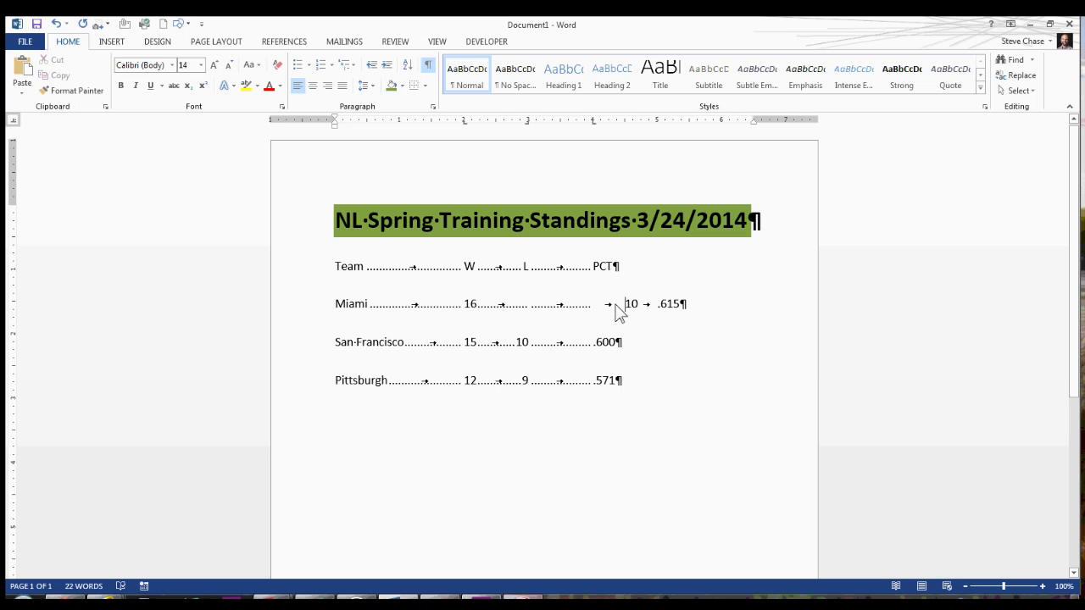
pyautogui.press('BackSpace')
pyautogui.press('BackSpace')
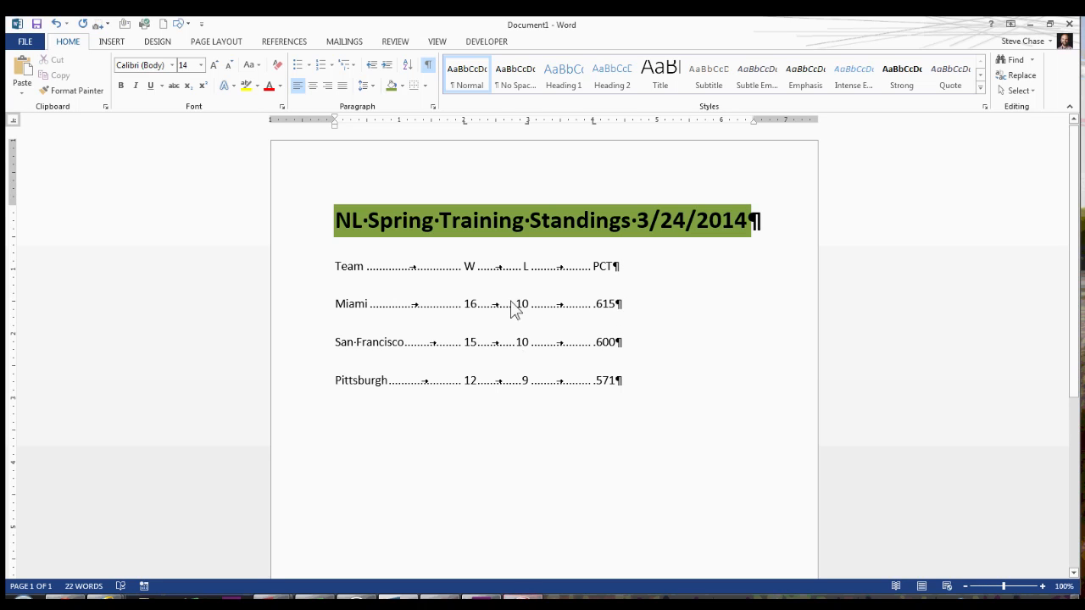
pyautogui.click(429, 65)
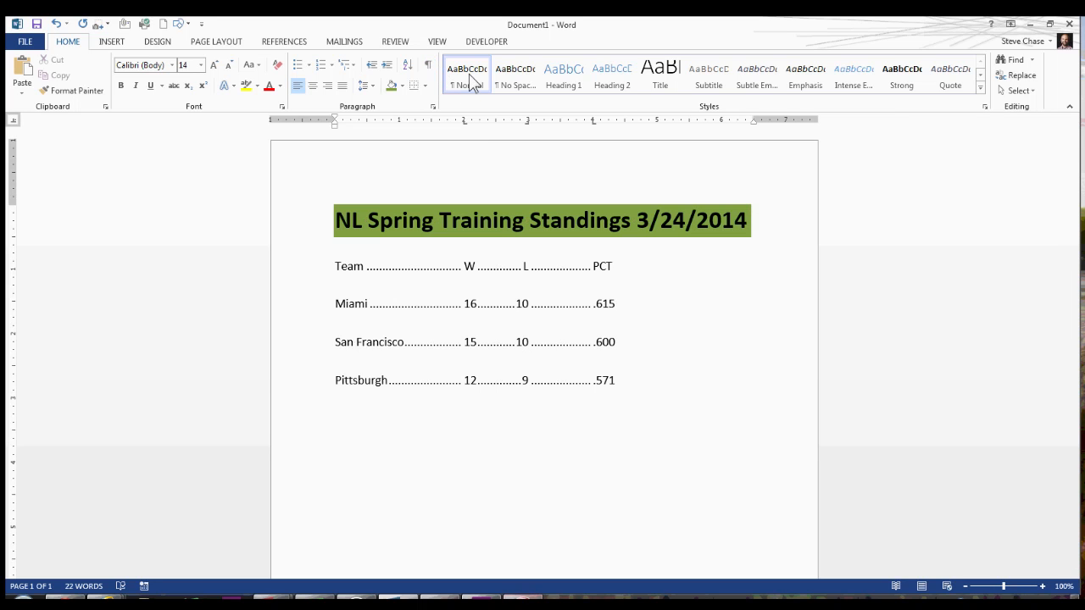